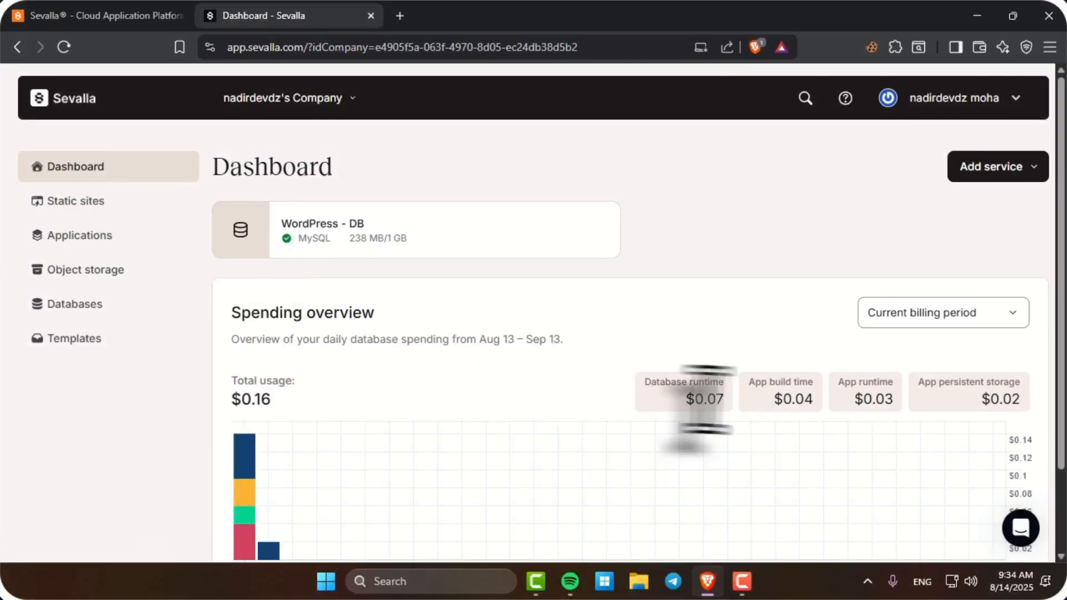
- Open the company's billing page and review the plans, subscriptions and account balance under payment methods
left_click_drag(611, 48, 356, 48)
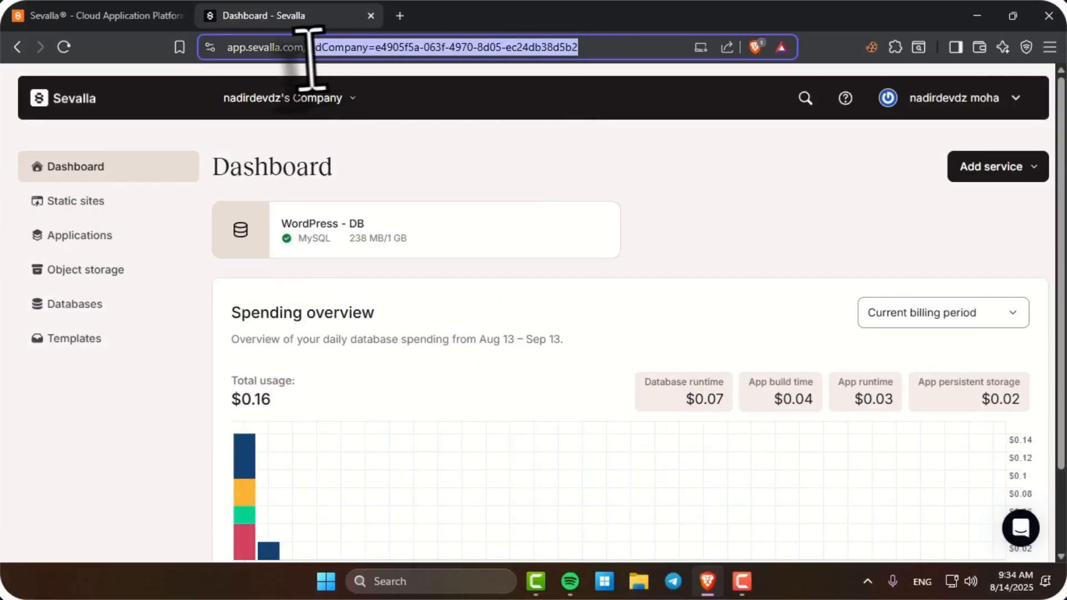
type("bi")
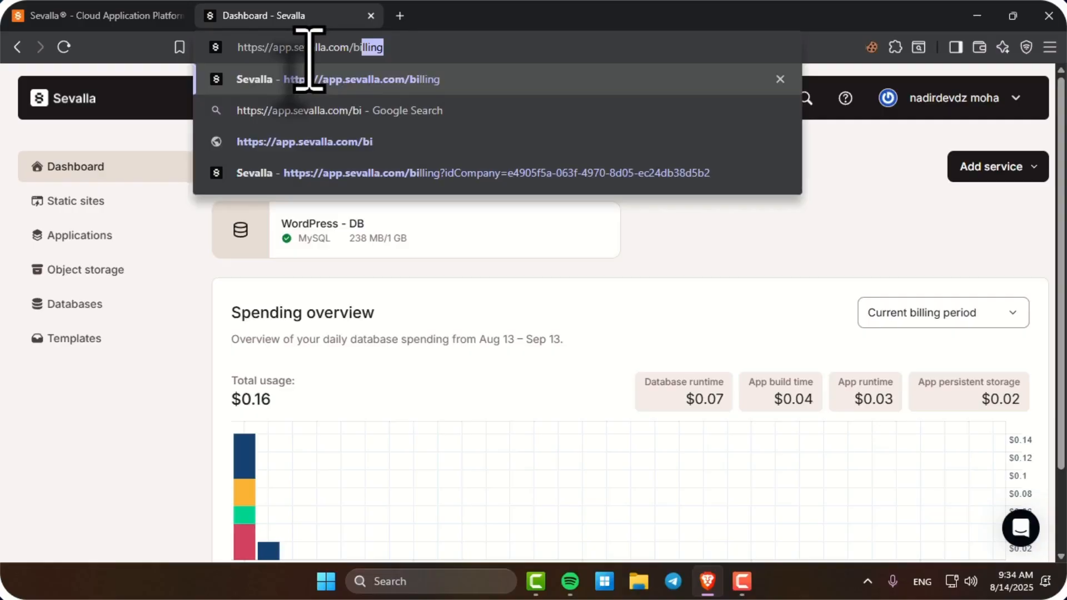
key("Return")
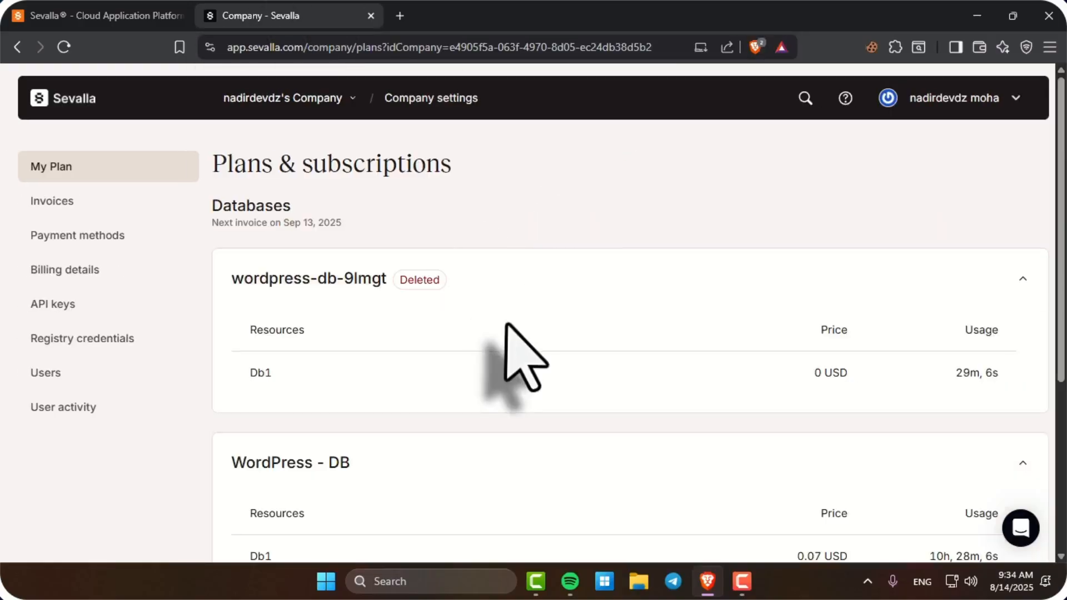
scroll(505, 321, "down", 5)
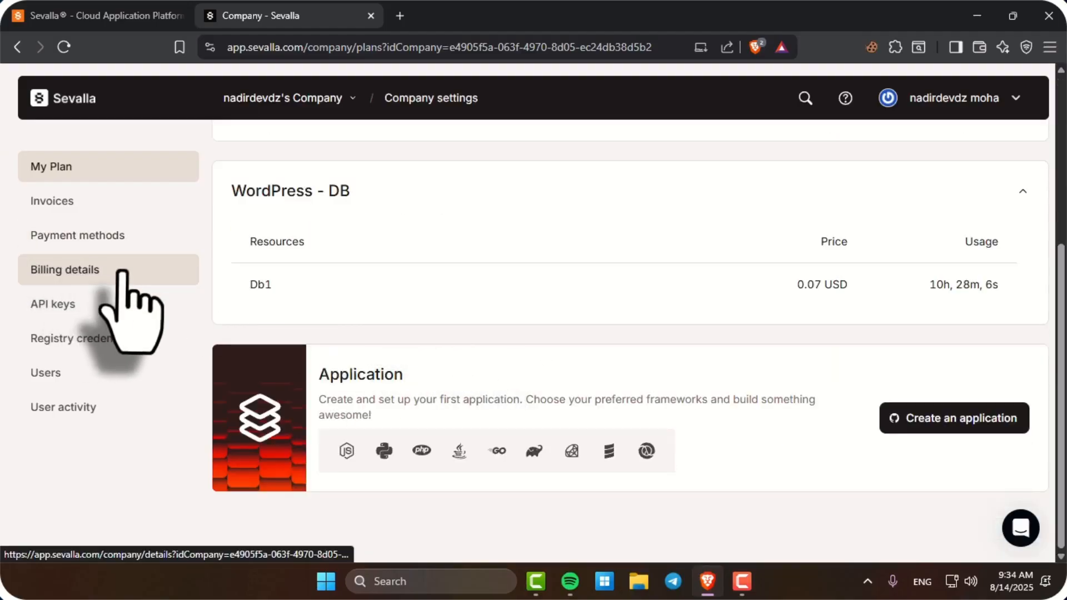
left_click(123, 238)
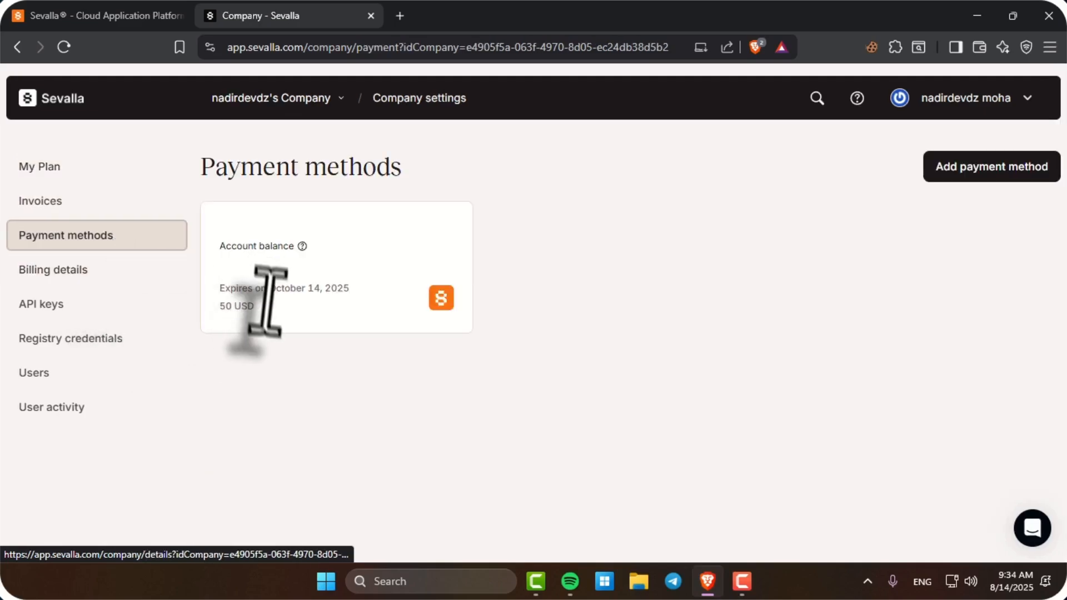
left_click_drag(269, 304, 236, 306)
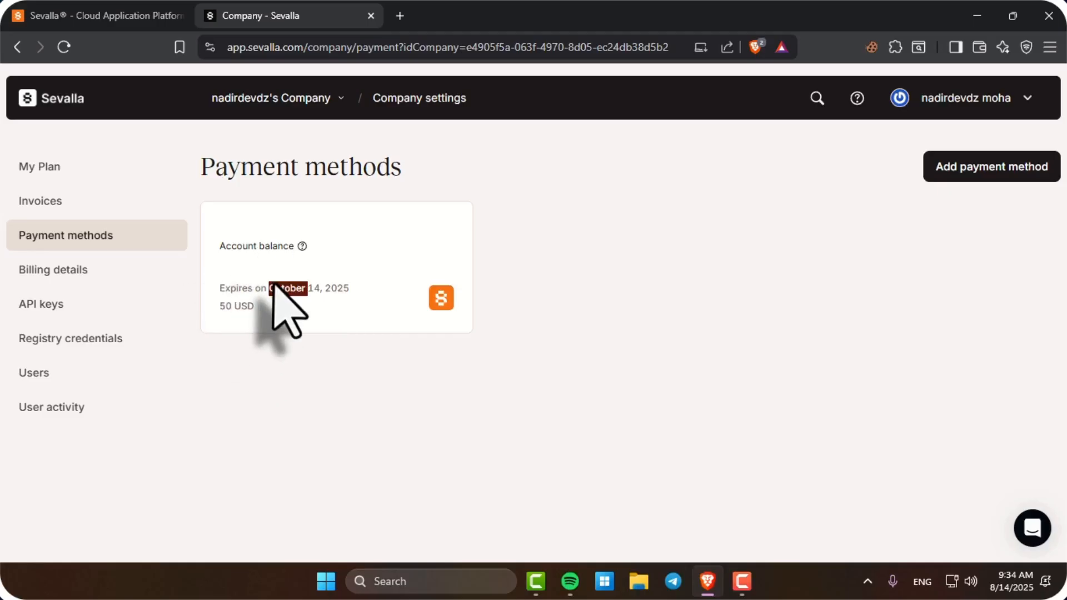
- Find the N8N template in the template gallery and review its resources, README and deployment requirements
left_click(34, 99)
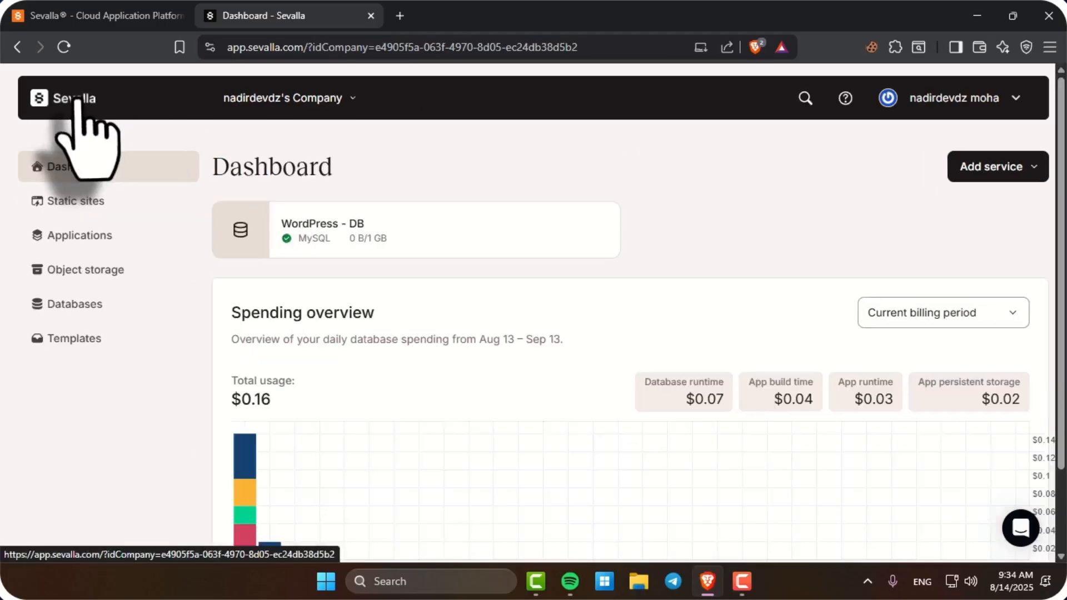
left_click(73, 338)
scroll(452, 274, "down", 5)
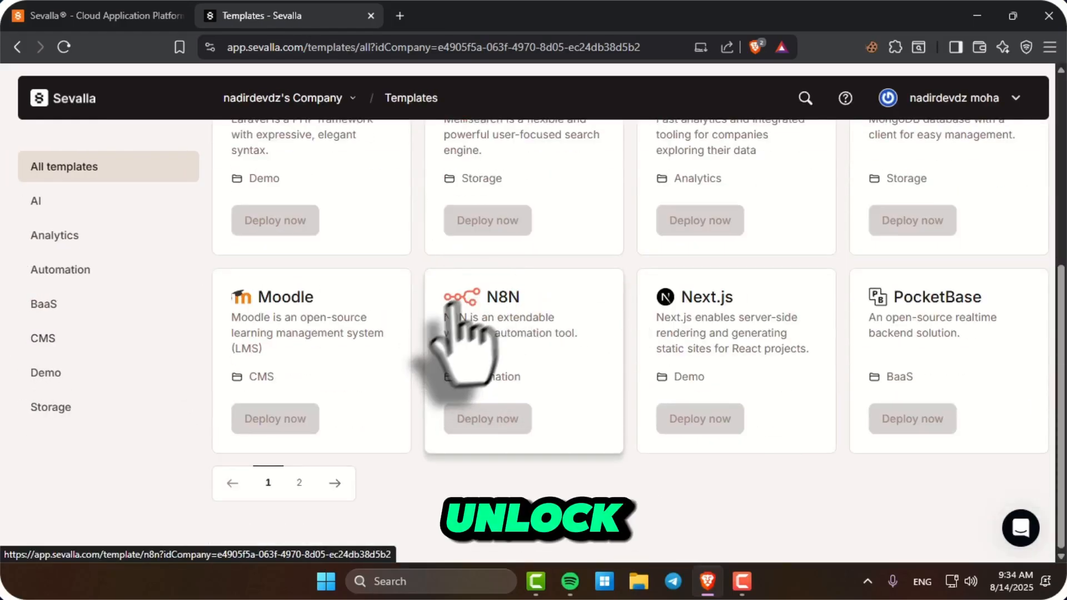
left_click(496, 311)
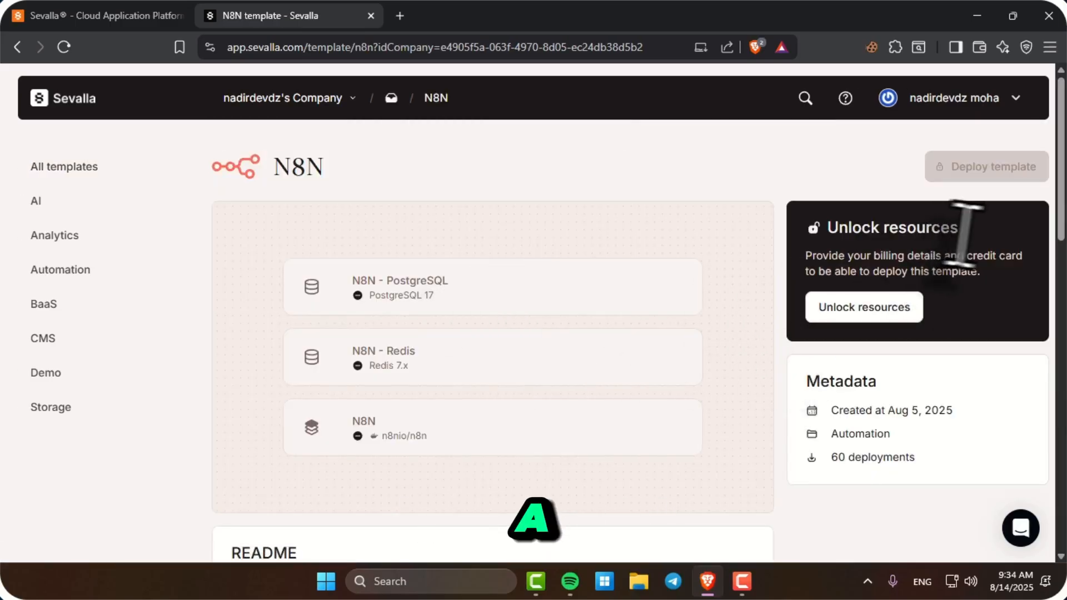
mouse_move(870, 225)
left_mouse_down()
mouse_move(772, 221)
mouse_move(870, 233)
left_mouse_up()
scroll(857, 278, "down", 3)
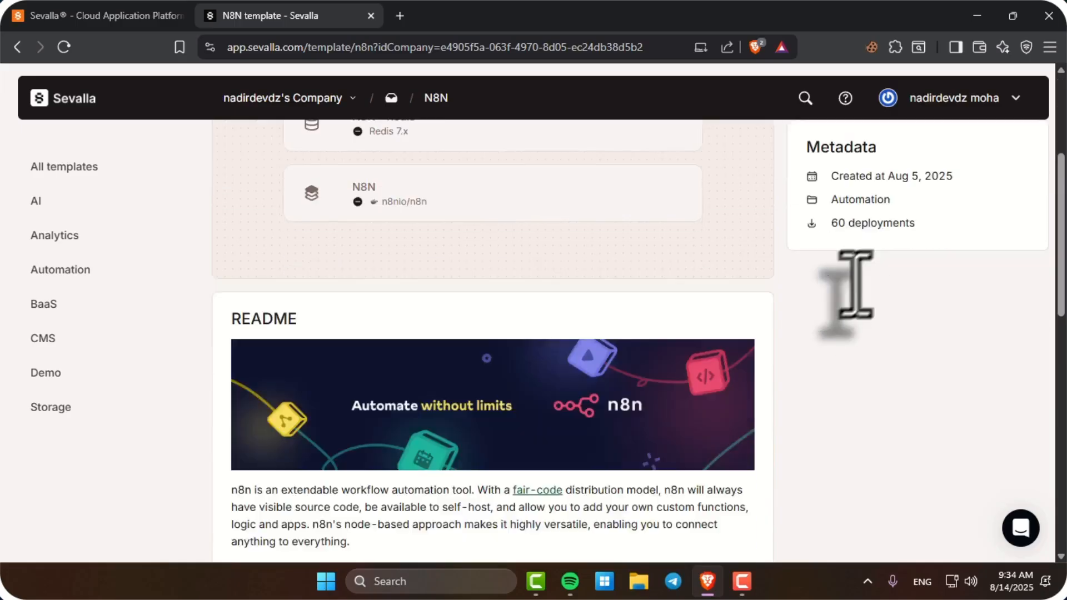
scroll(855, 285, "up", 3)
- Unlock resources by adding a credit card as payment method, filling in the card holder name and card details
left_click(856, 311)
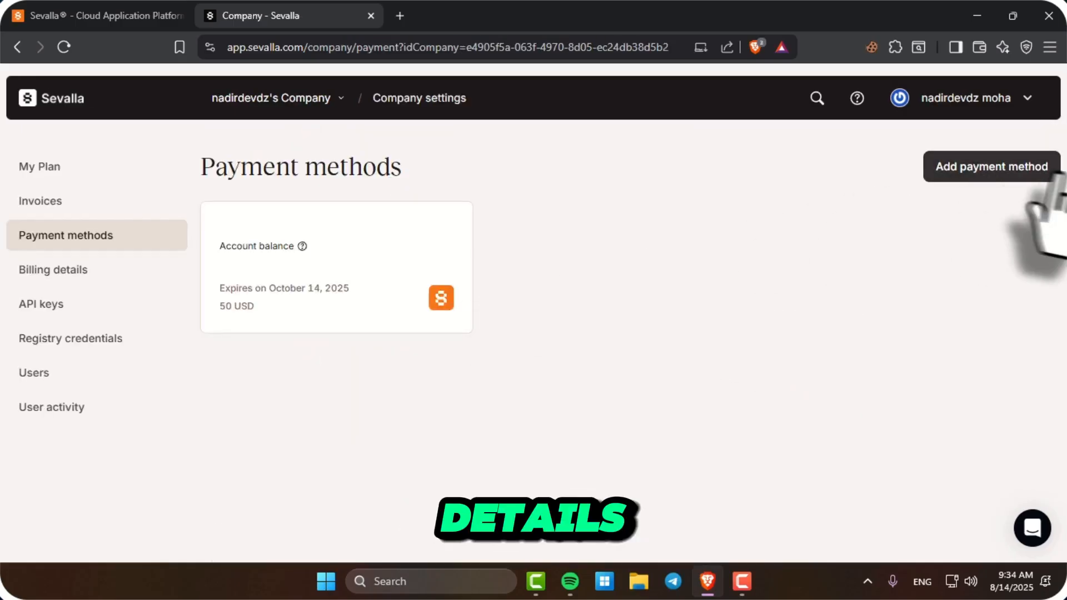
left_click(1034, 177)
left_click(432, 238)
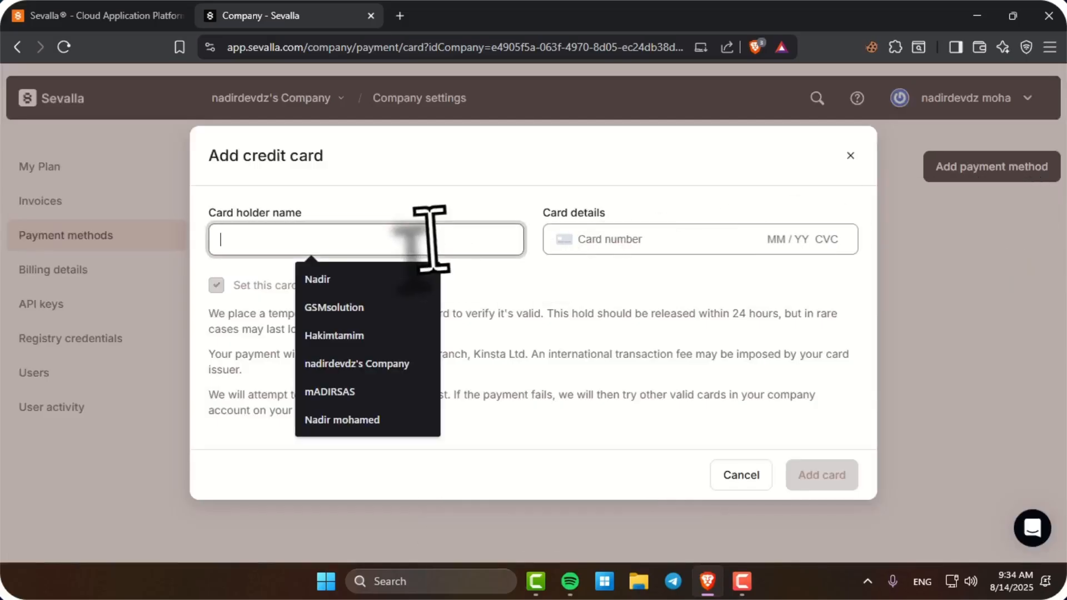
left_click(267, 279)
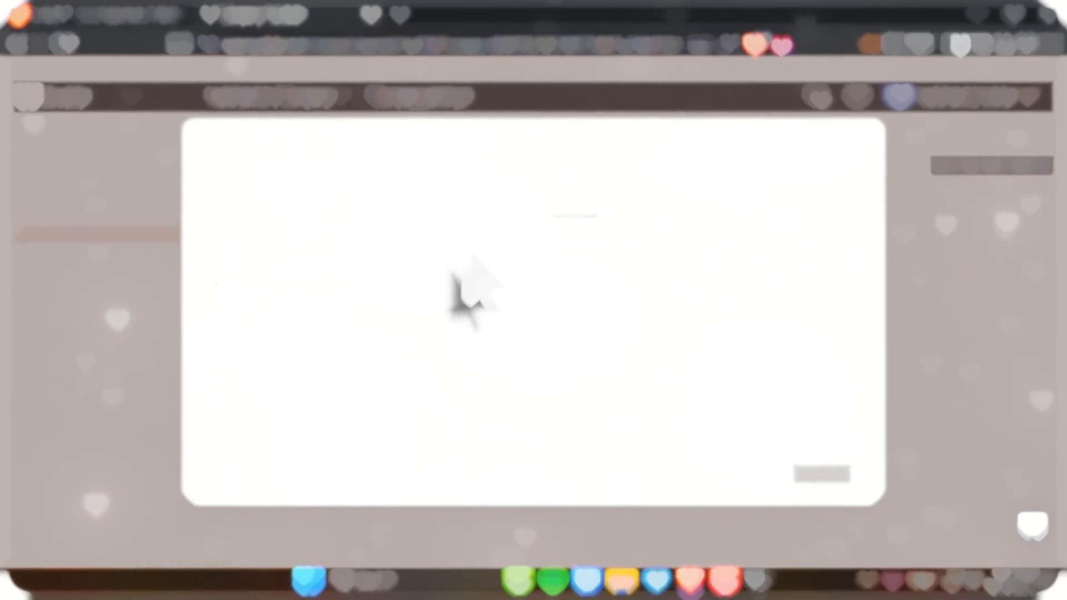
left_click(821, 475)
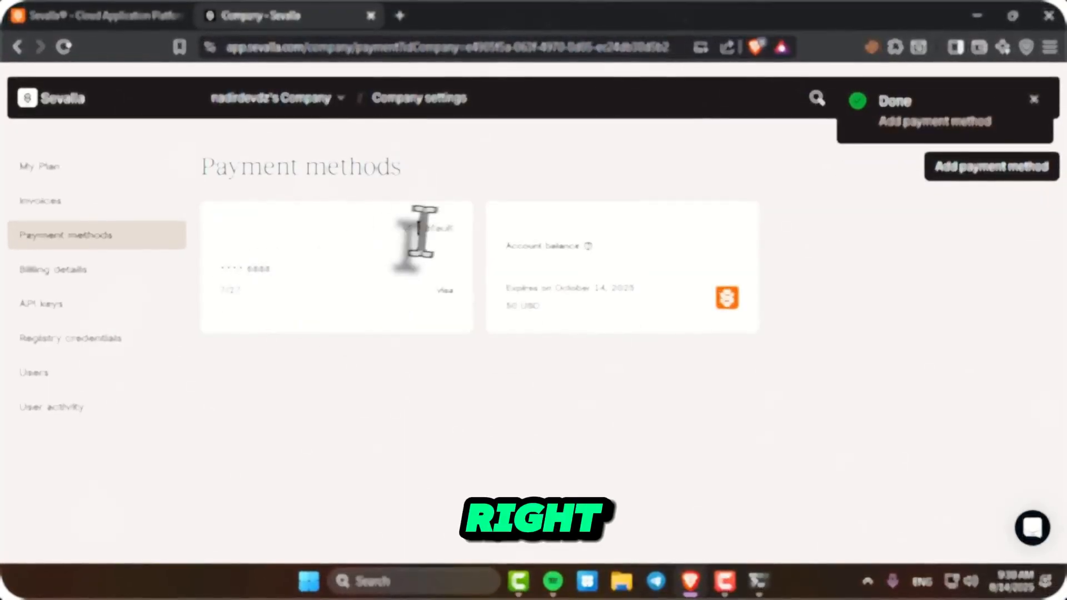
left_click_drag(292, 296, 227, 272)
left_click(231, 258)
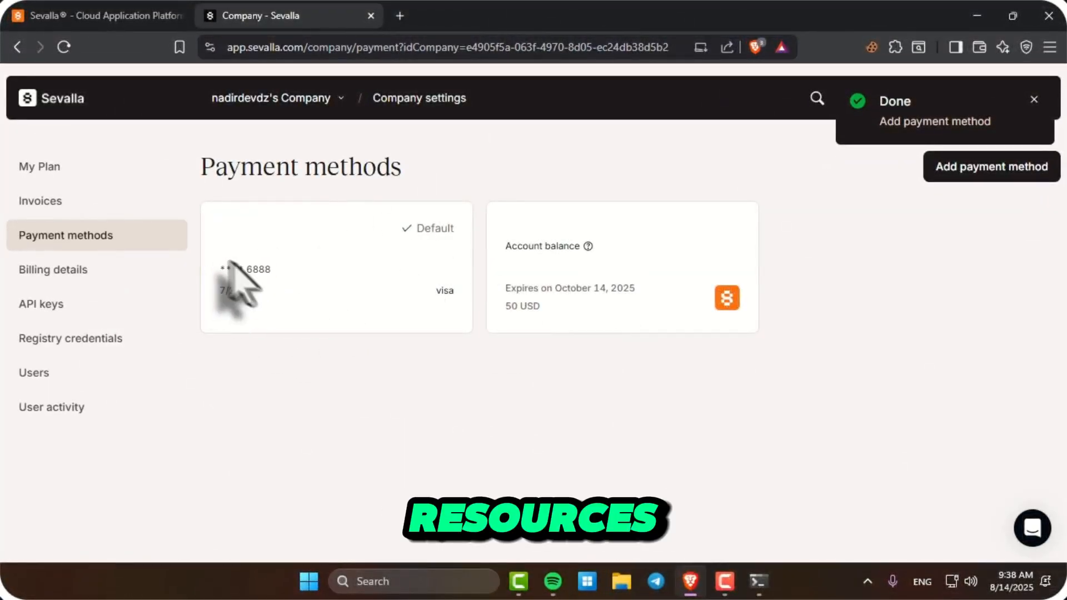
left_click_drag(459, 296, 248, 224)
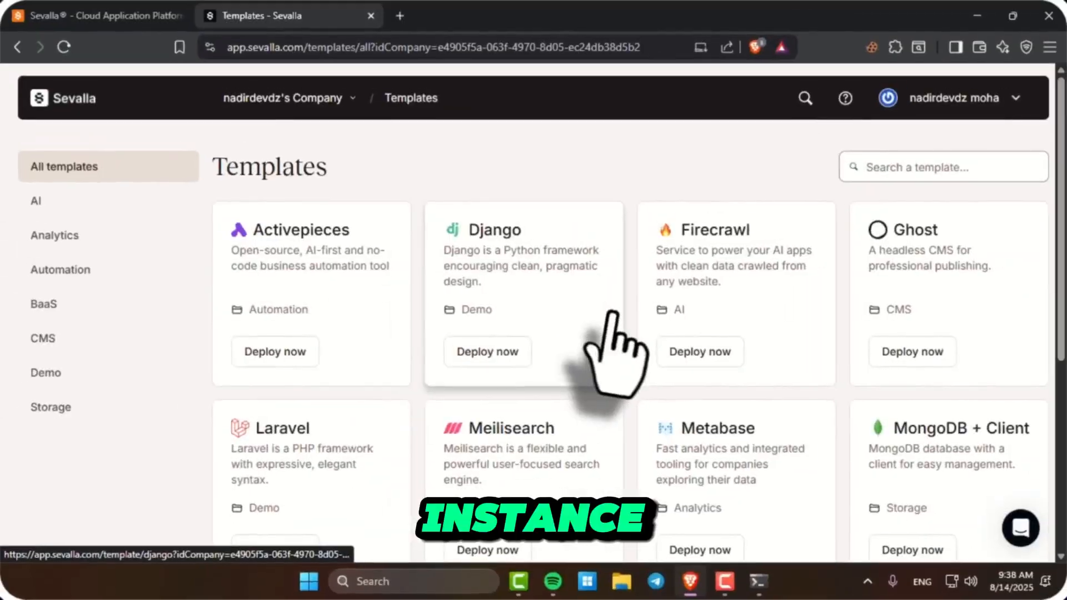
- Deploy the N8N template to the Belgium (europe-west1) location
scroll(612, 334, "down", 6)
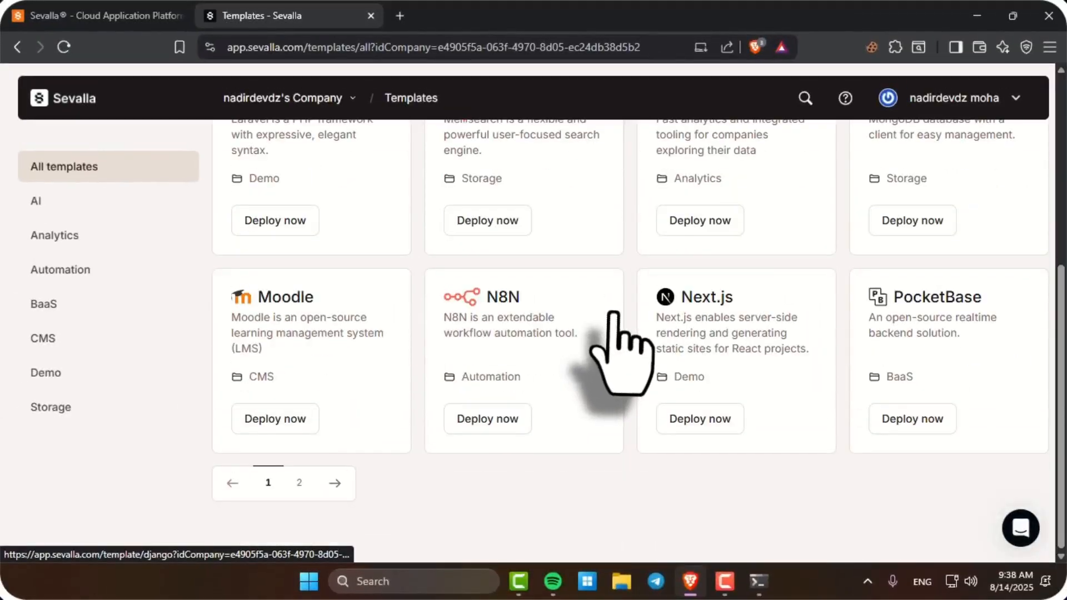
left_click(569, 311)
left_click(995, 167)
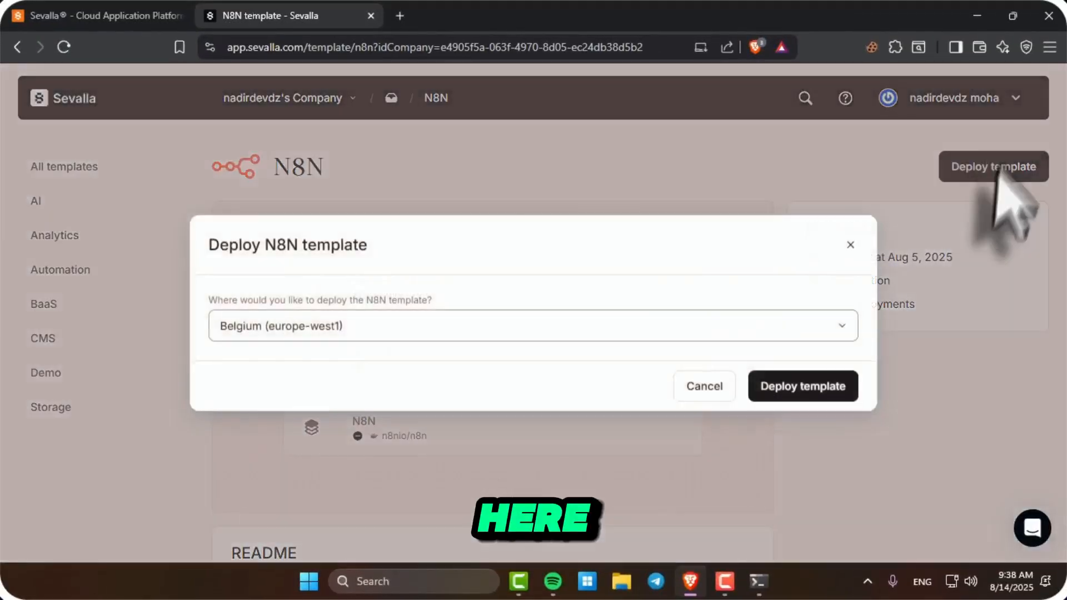
left_click(371, 328)
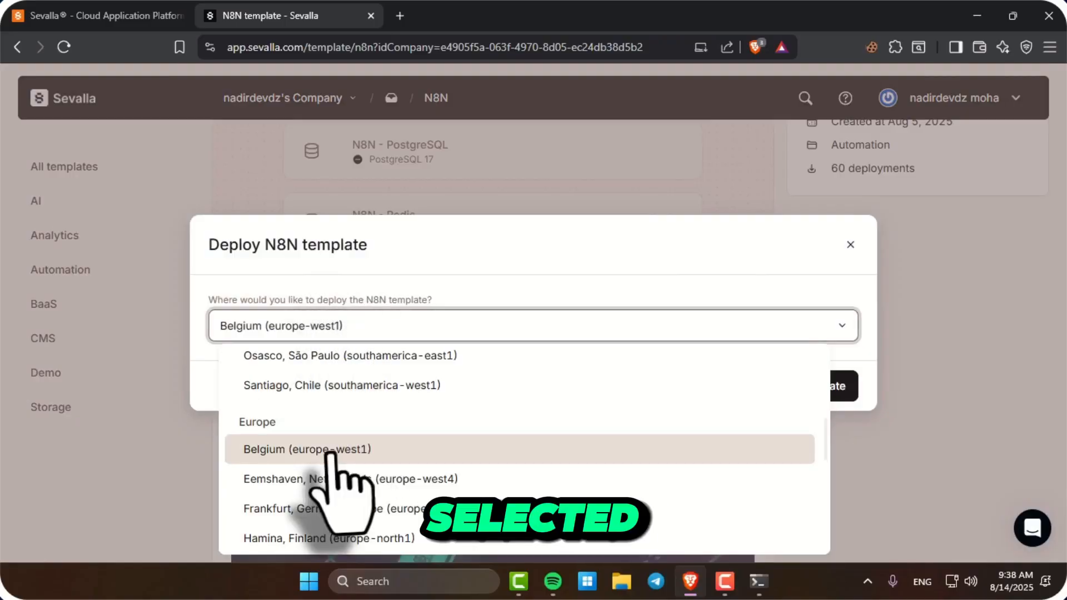
left_click(348, 450)
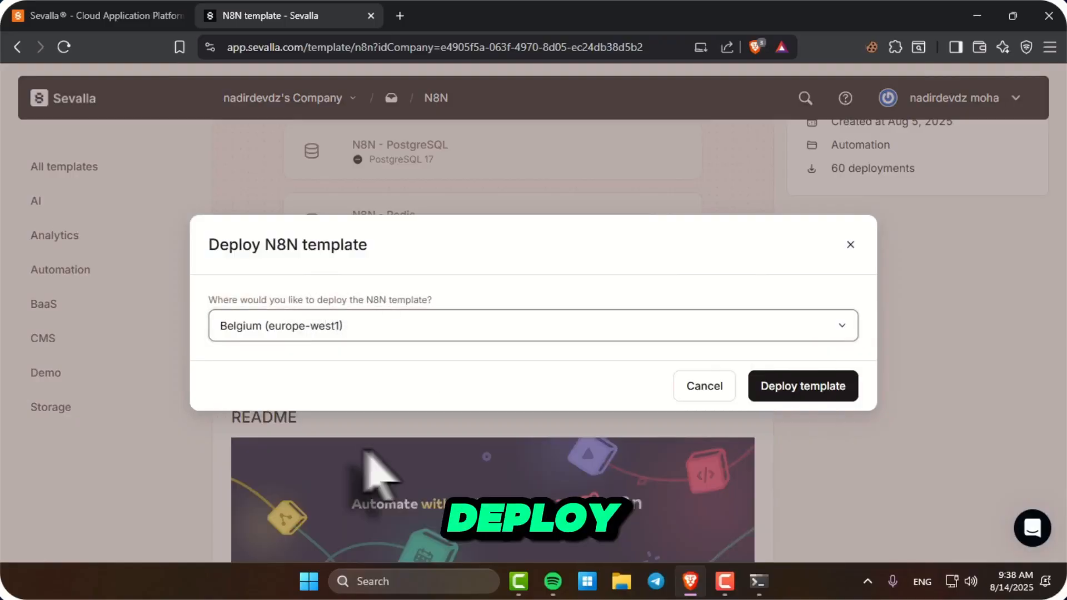
left_click(790, 385)
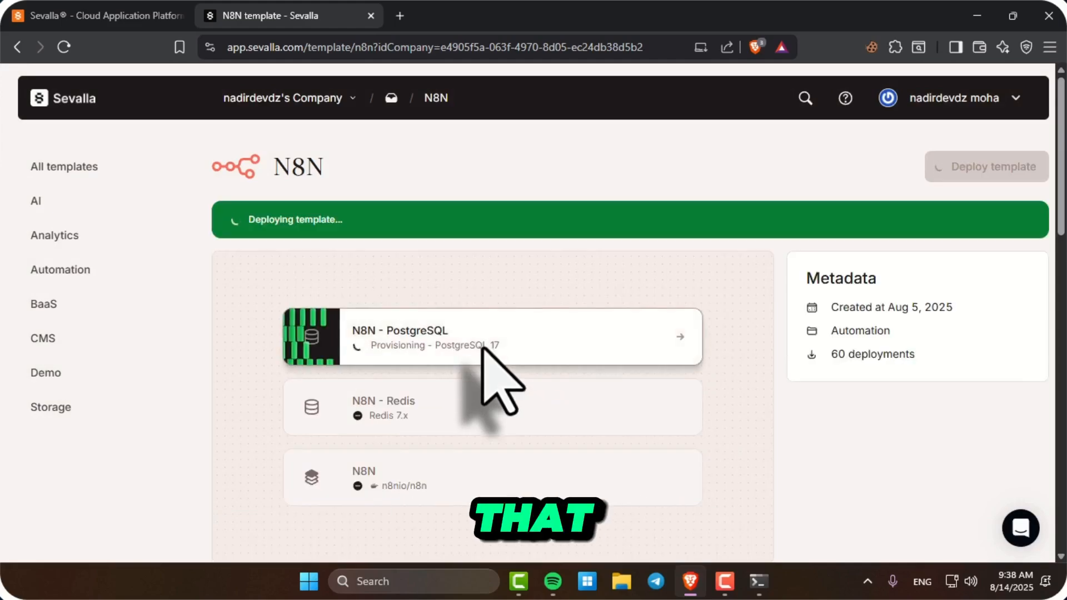
- Follow the N8N template deployment and review the web and worker processes in the application's overview
scroll(650, 306, "down", 4)
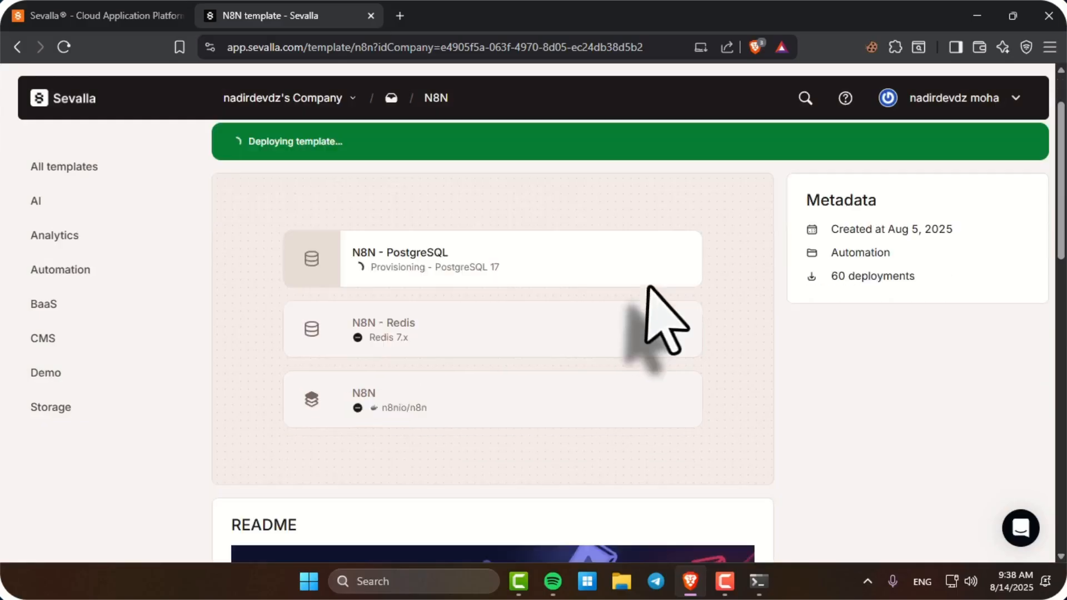
scroll(649, 288, "up", 4)
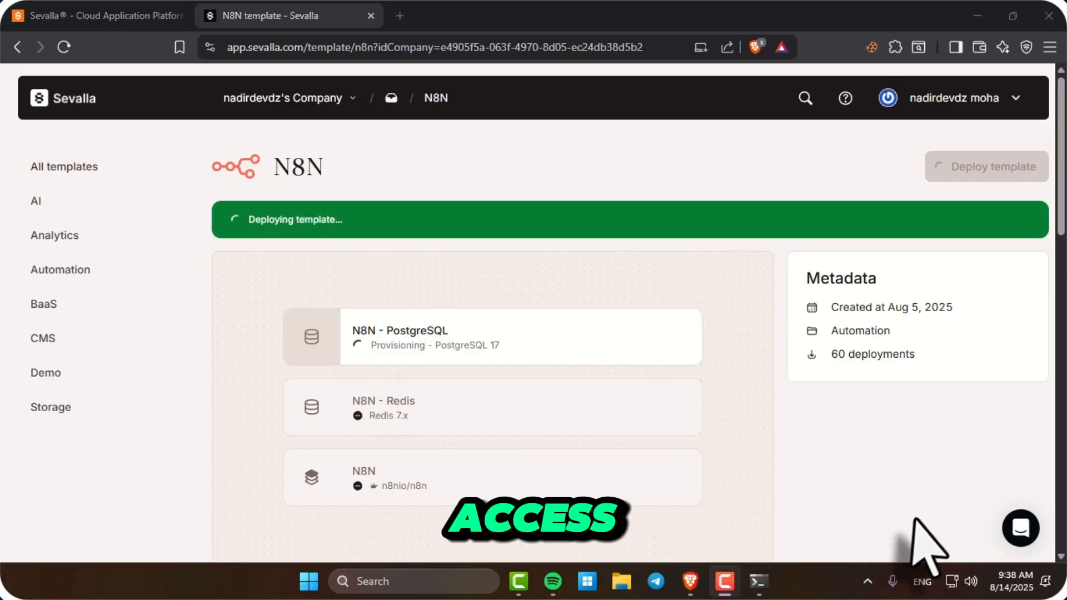
scroll(542, 353, "up", 1)
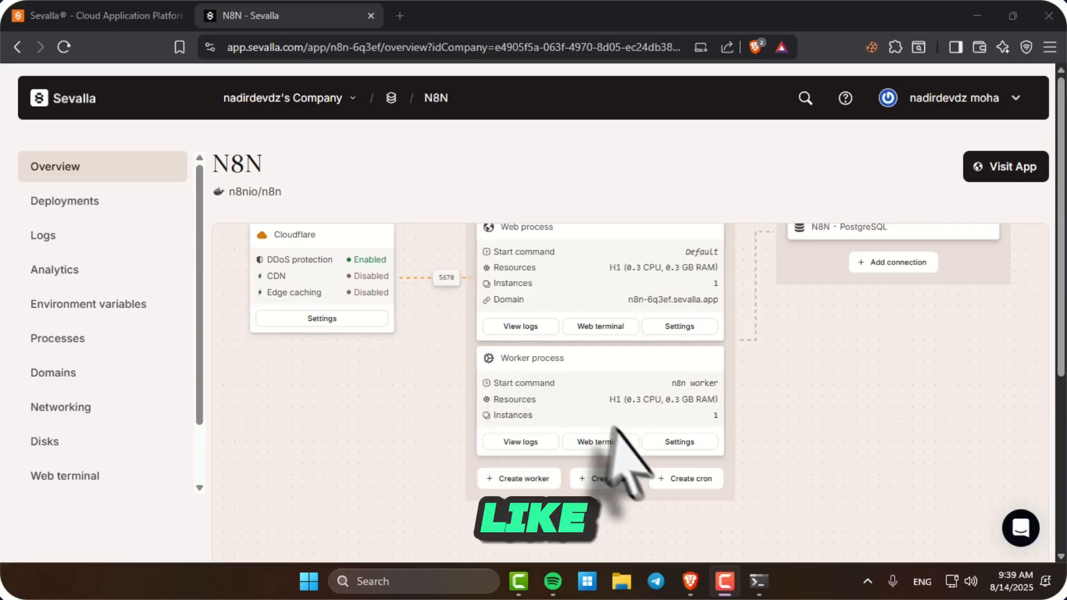
scroll(645, 362, "up", 1)
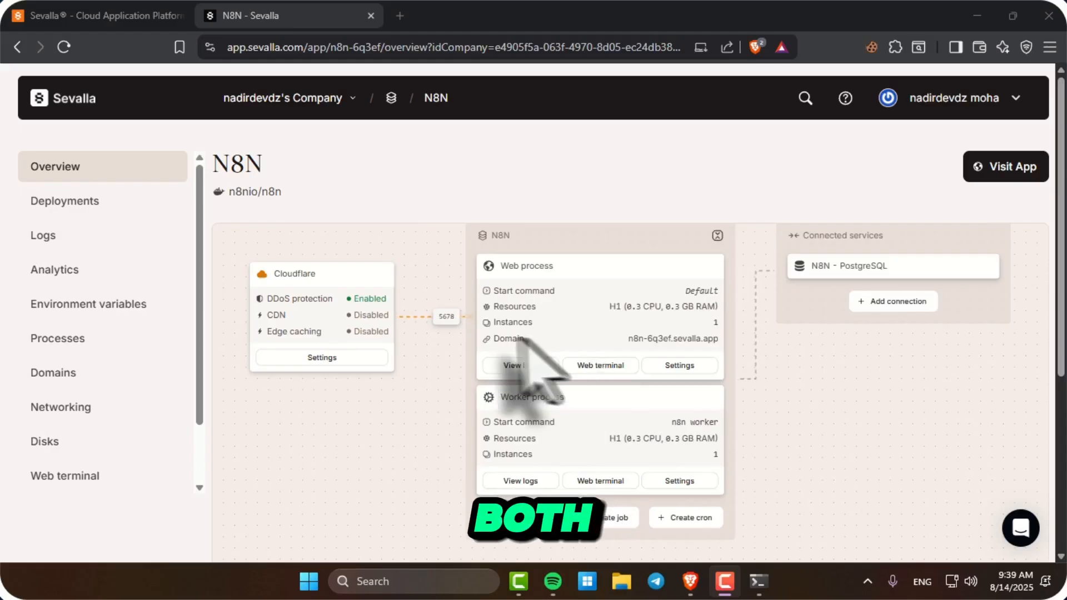
left_click(552, 349)
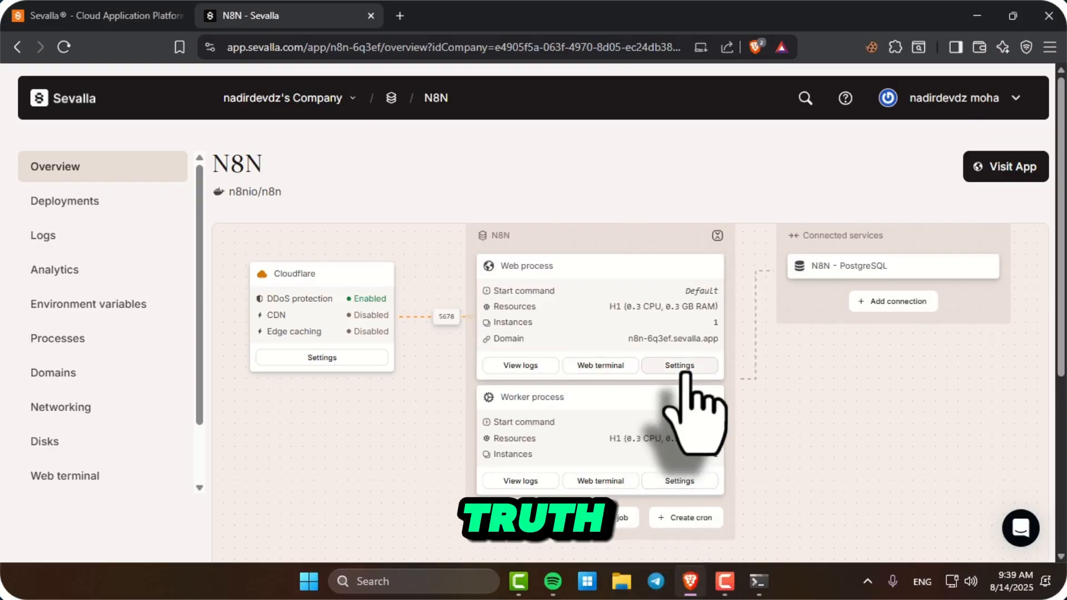
- Open the web process domain n8n-6q3ef.sevalla.app and reload it to check whether the app responds
left_click(697, 339)
left_click(380, 44)
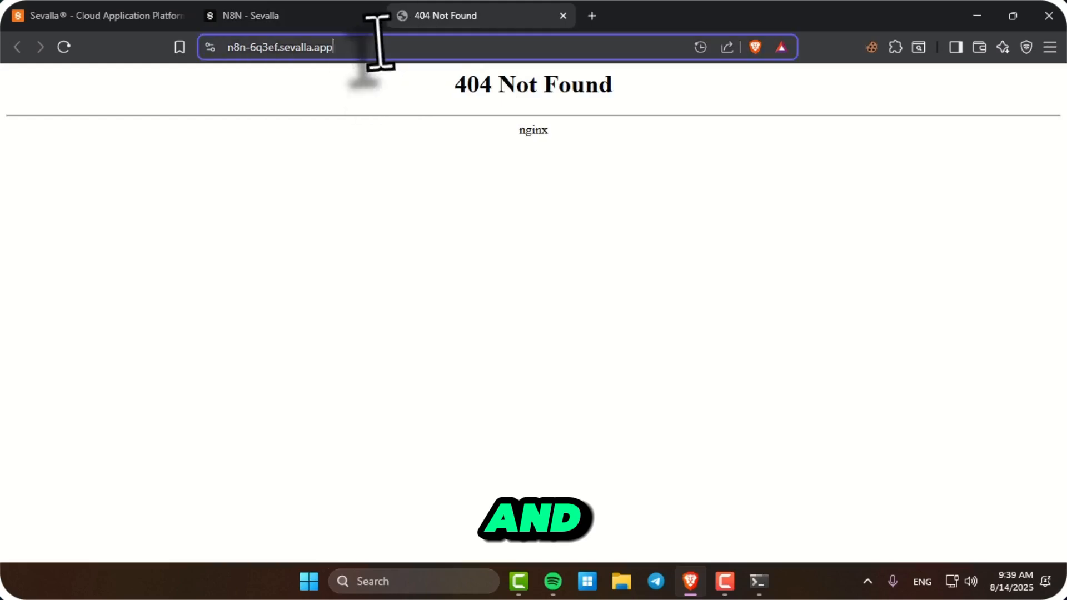
key("Return")
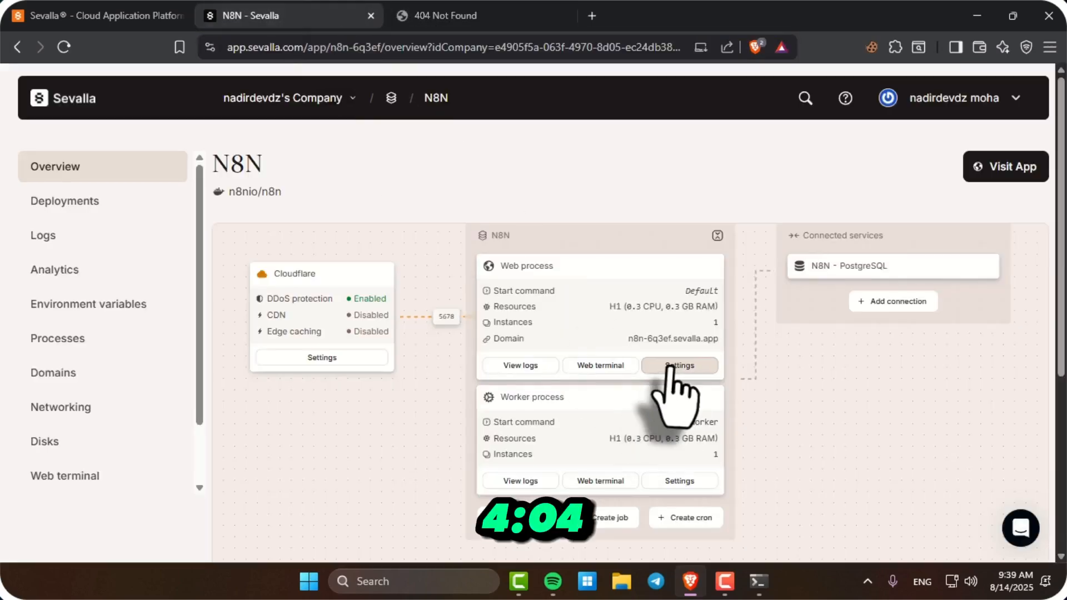
- Examine the instance sizes and prices offered for the N8N web process, leaving its settings without updating
left_click(672, 366)
scroll(494, 283, "down", 2)
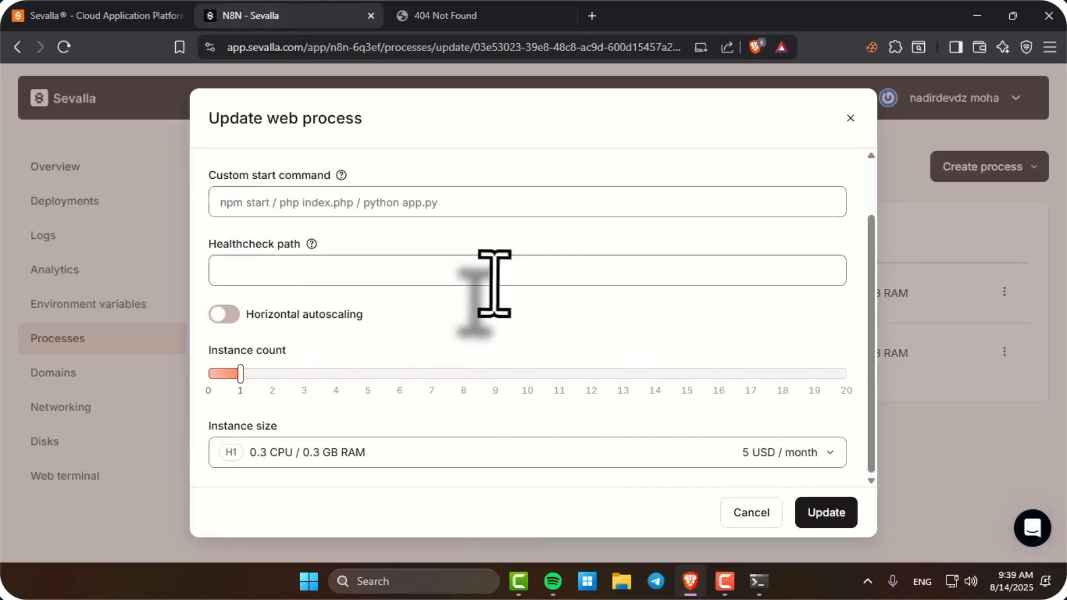
left_click(461, 454)
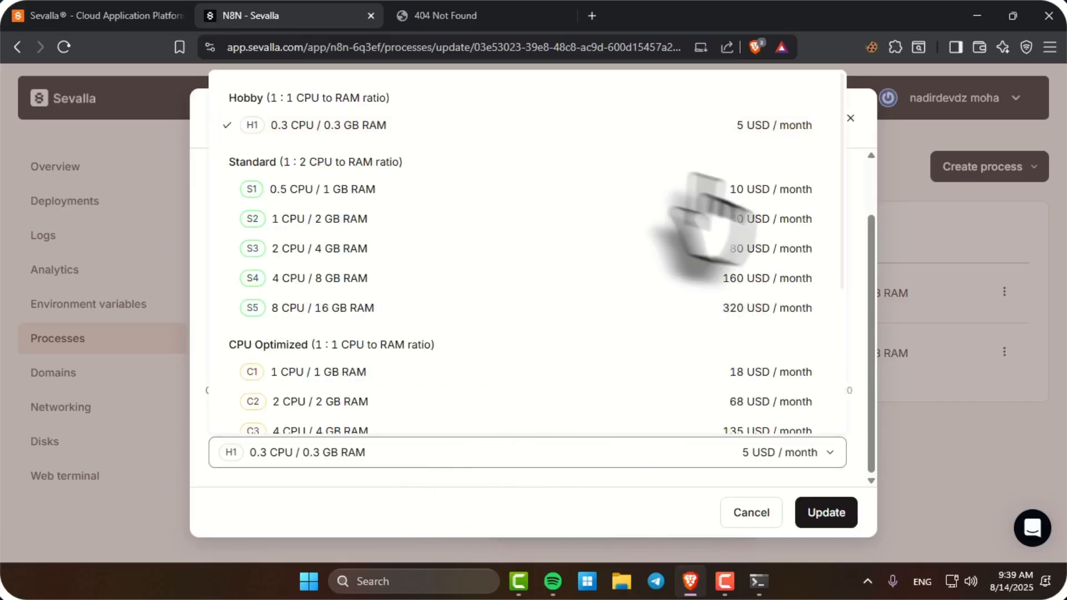
scroll(372, 345, "down", 4)
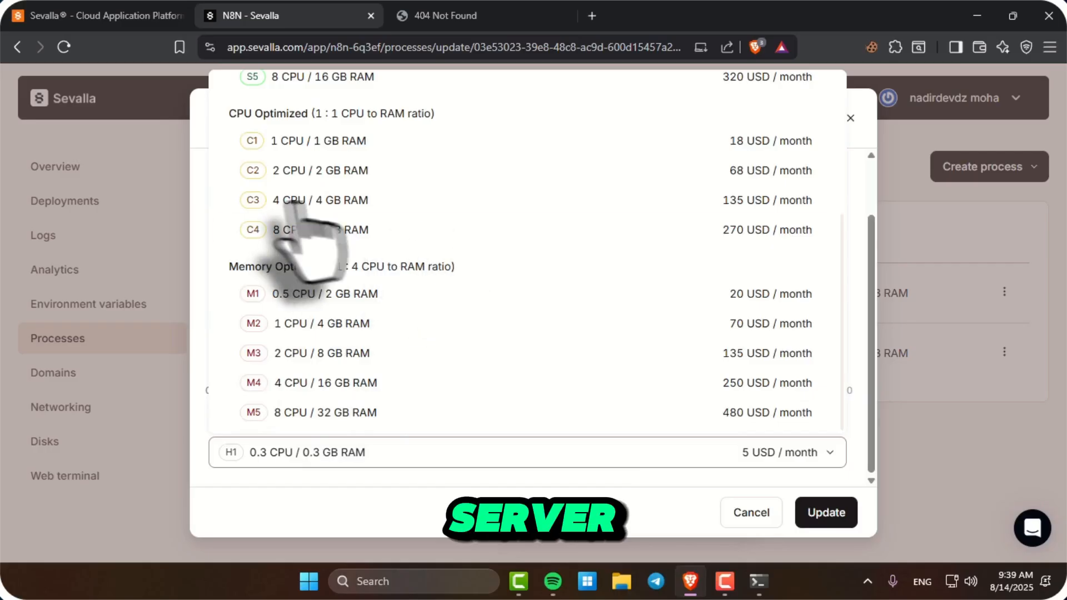
scroll(389, 205, "up", 1)
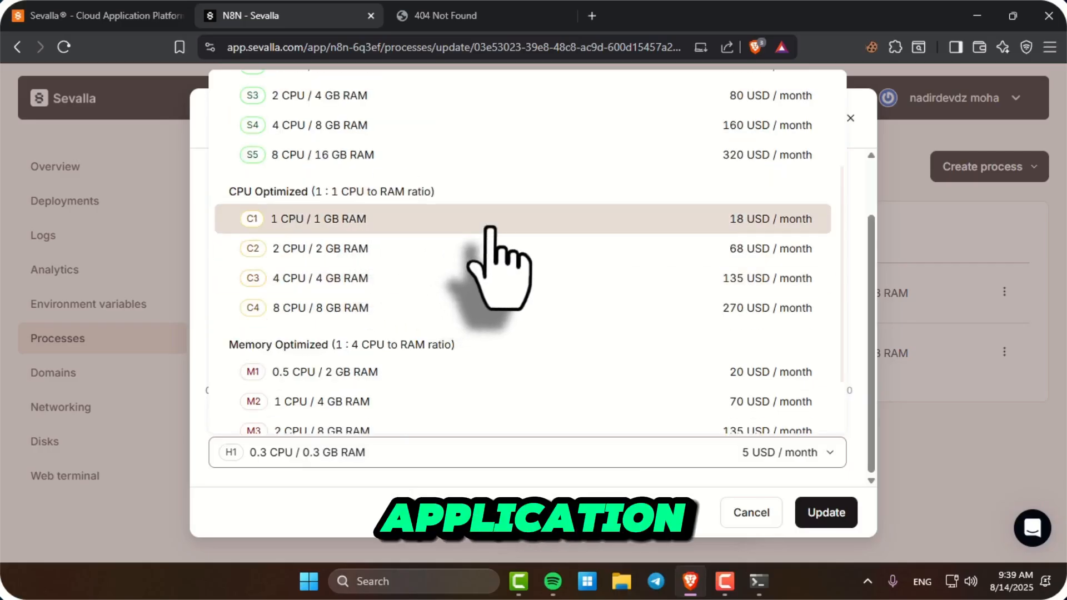
scroll(489, 228, "up", 3)
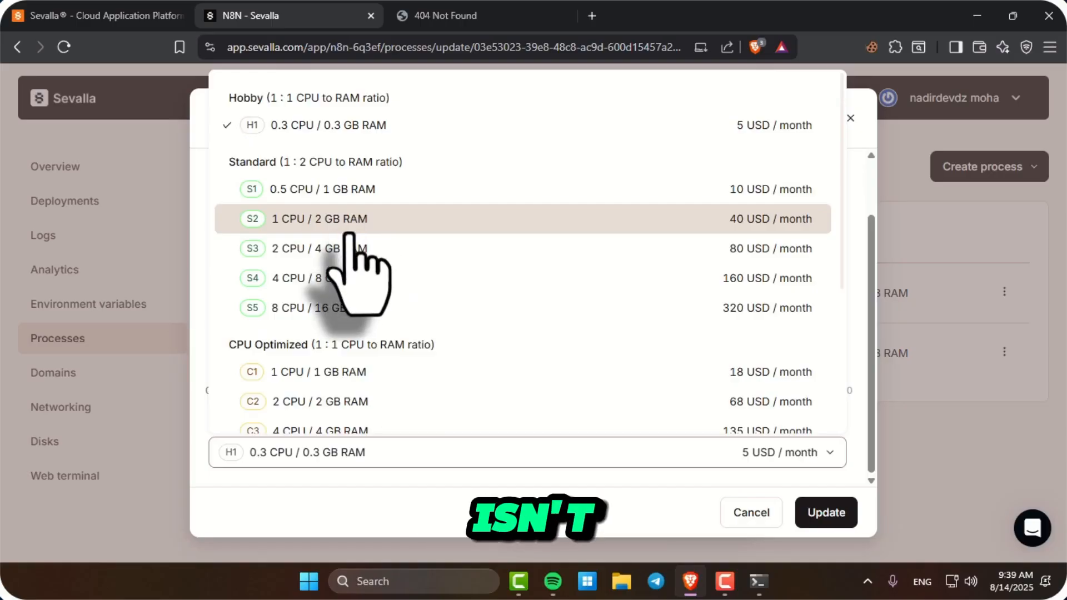
left_click(866, 132)
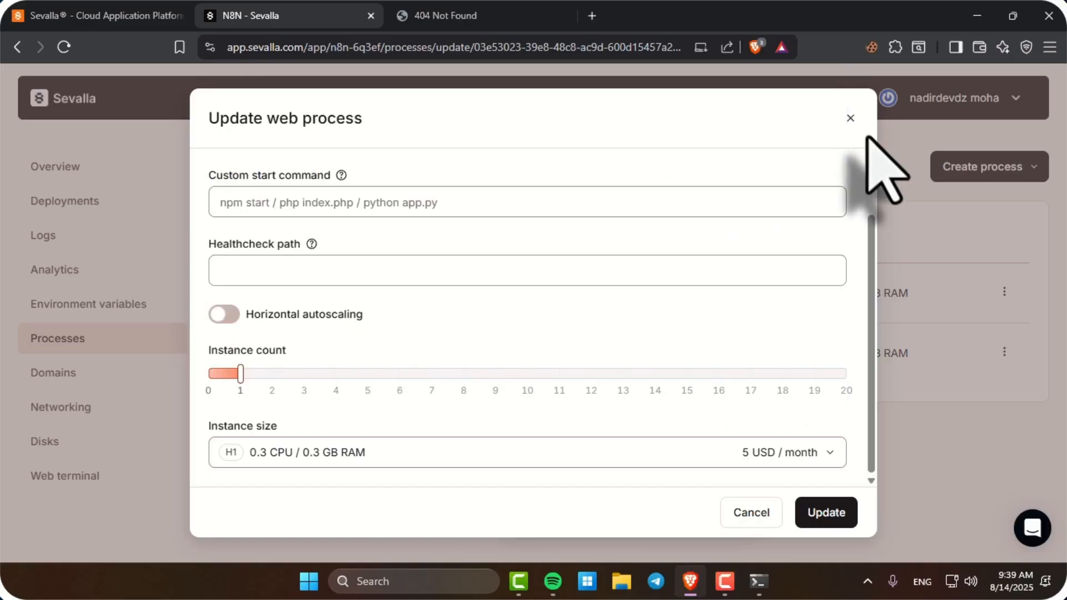
left_click(849, 114)
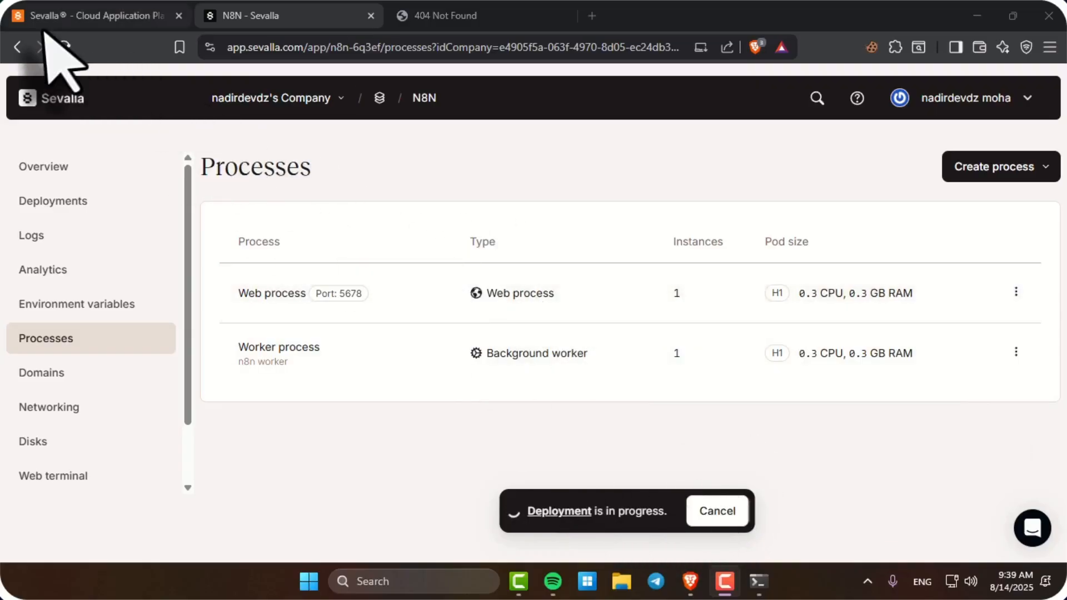
- Check the status of both N8N processes in the overview and reopen the web process domain, closing the old 404 page
left_click(62, 49)
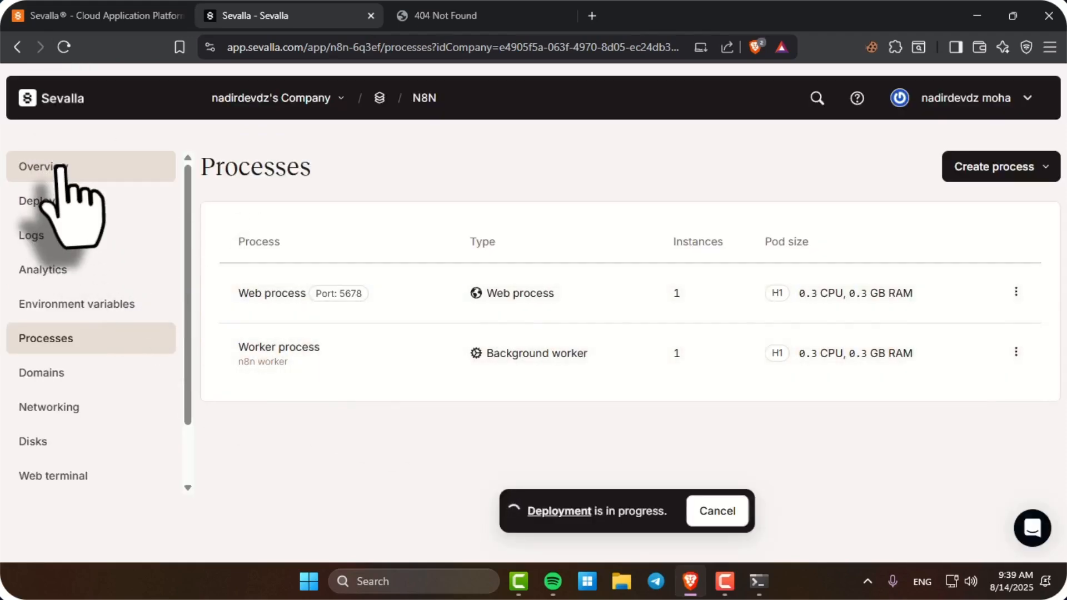
left_click(60, 167)
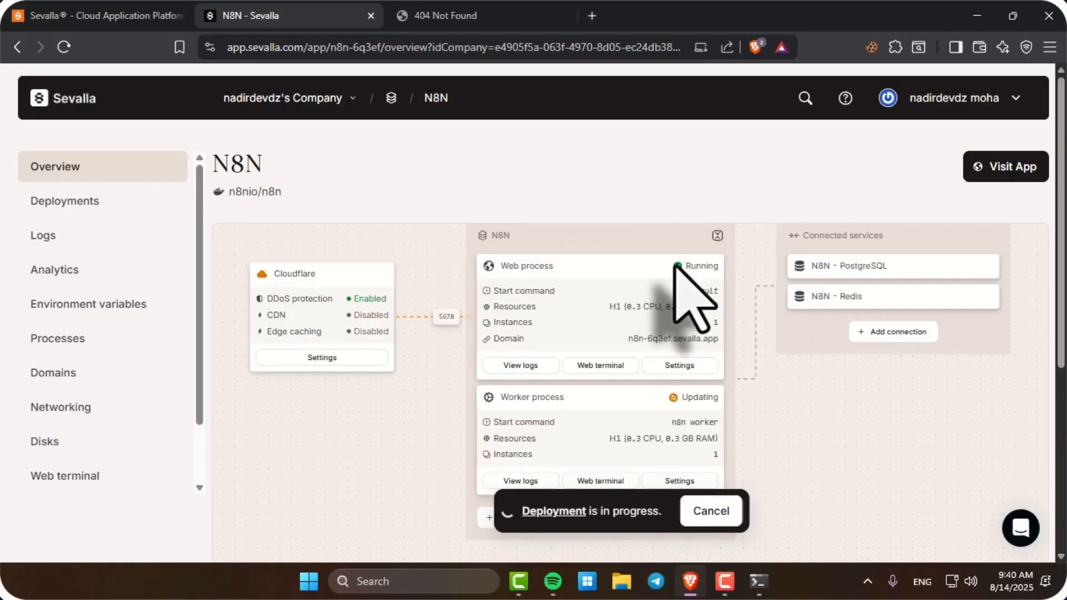
scroll(693, 300, "down", 3)
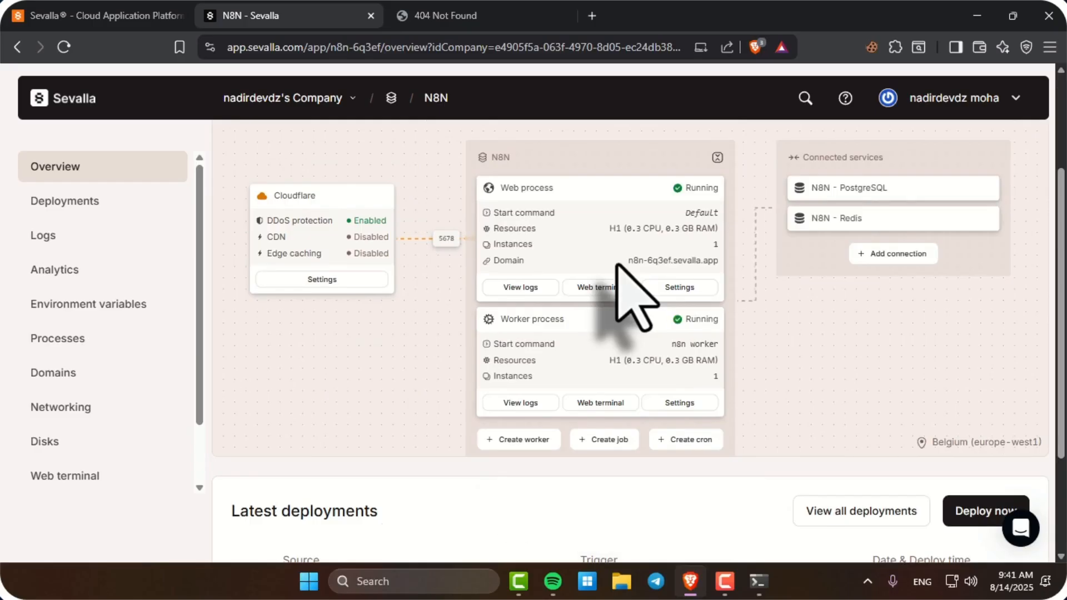
left_click(633, 262)
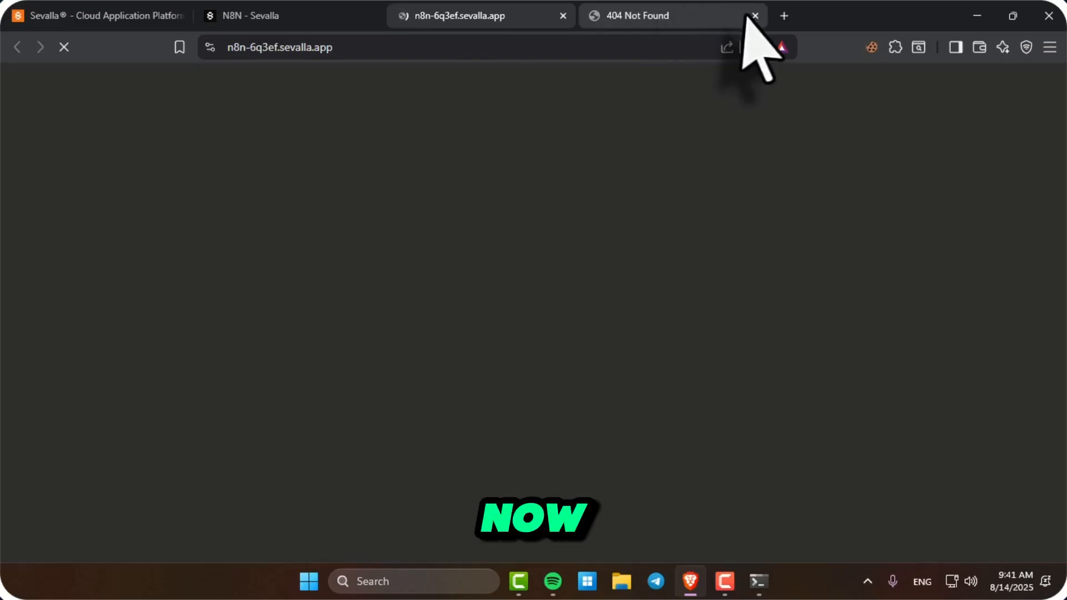
left_click(754, 15)
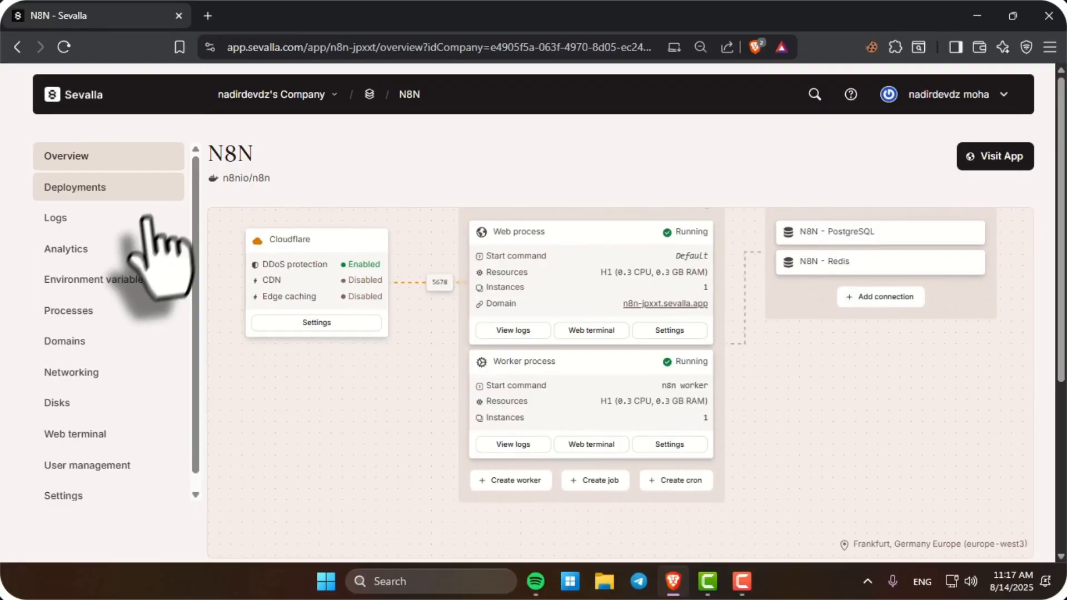
- Delete the background worker process from the N8N application's processes
left_click(105, 311)
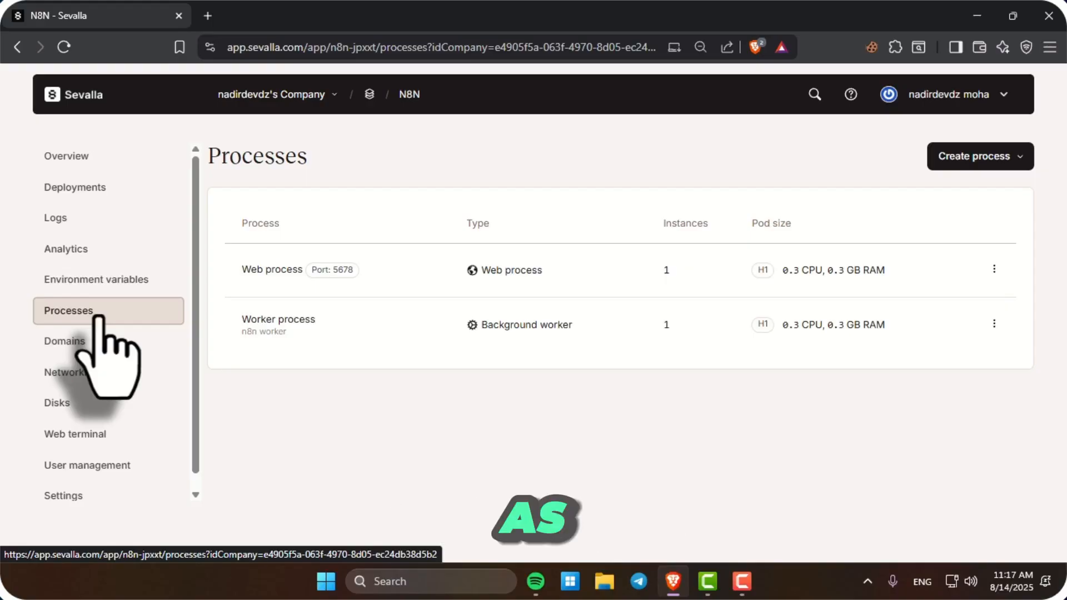
left_click(995, 324)
left_click(977, 321)
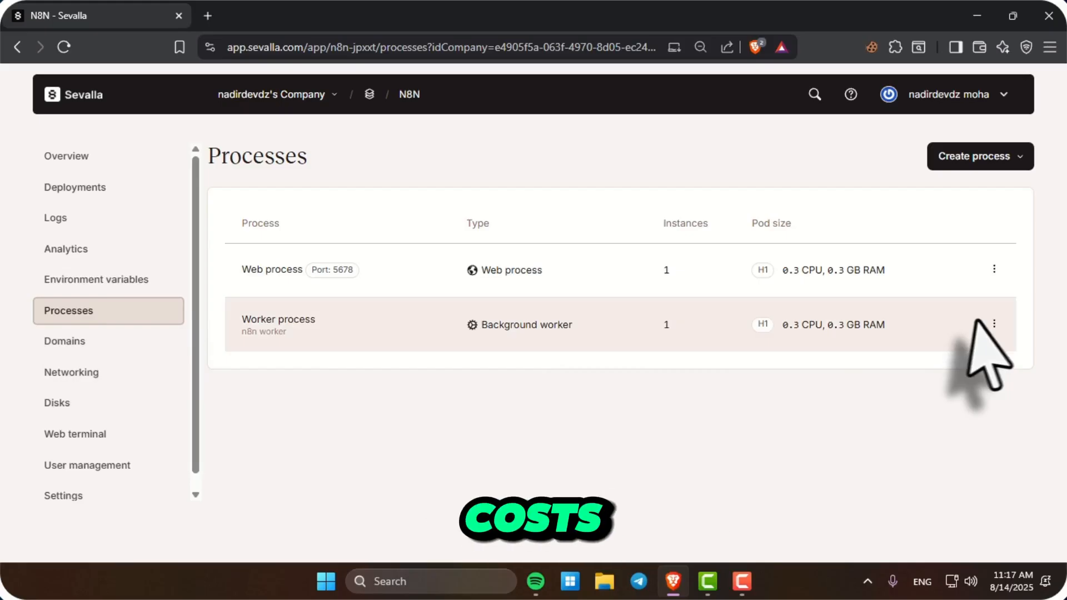
left_click(995, 324)
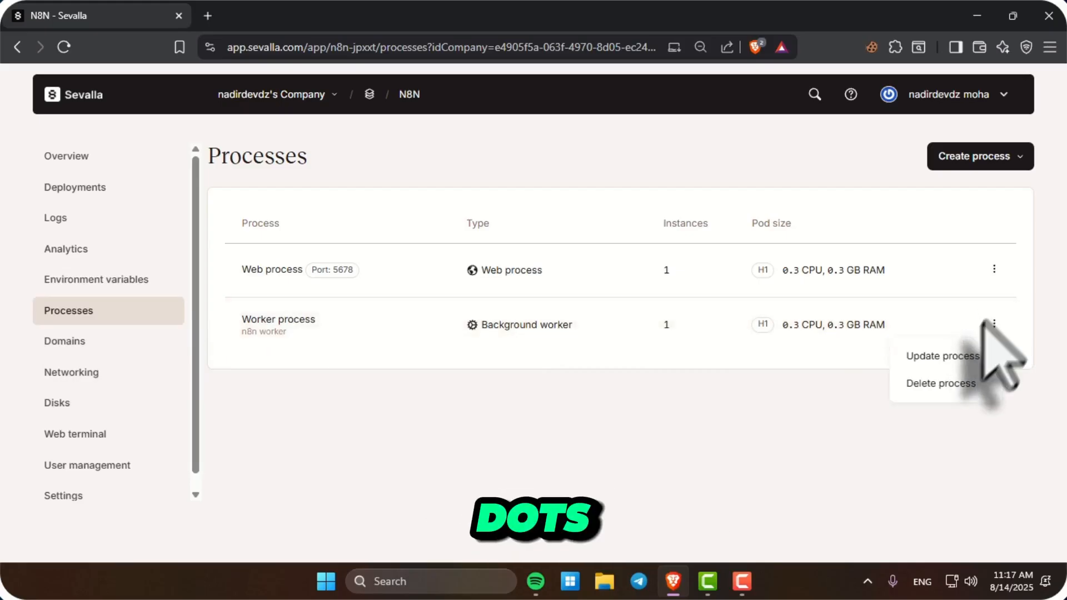
left_click(947, 384)
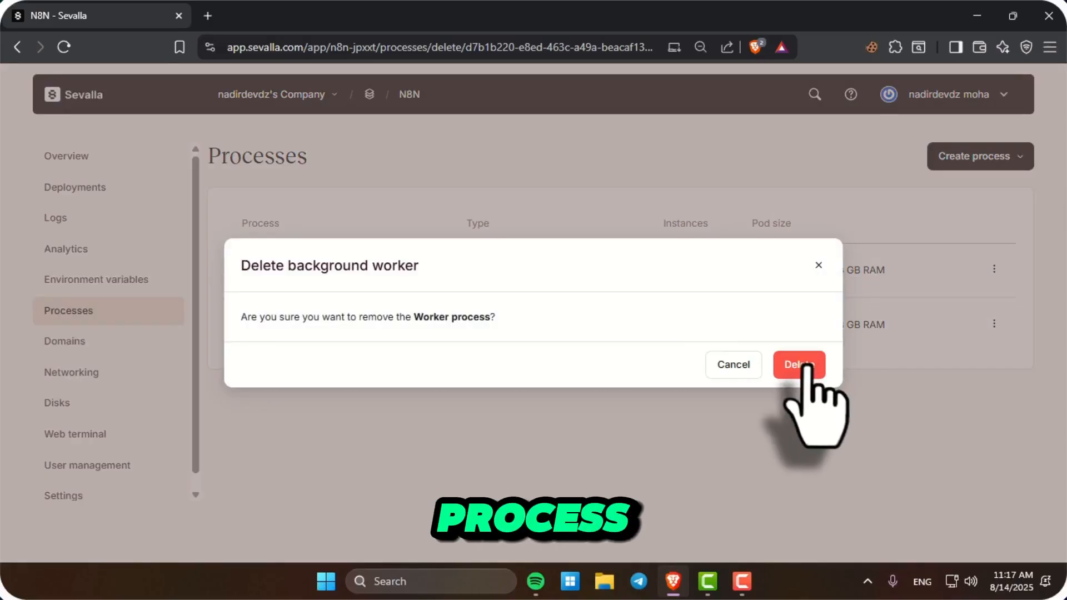
left_click(800, 365)
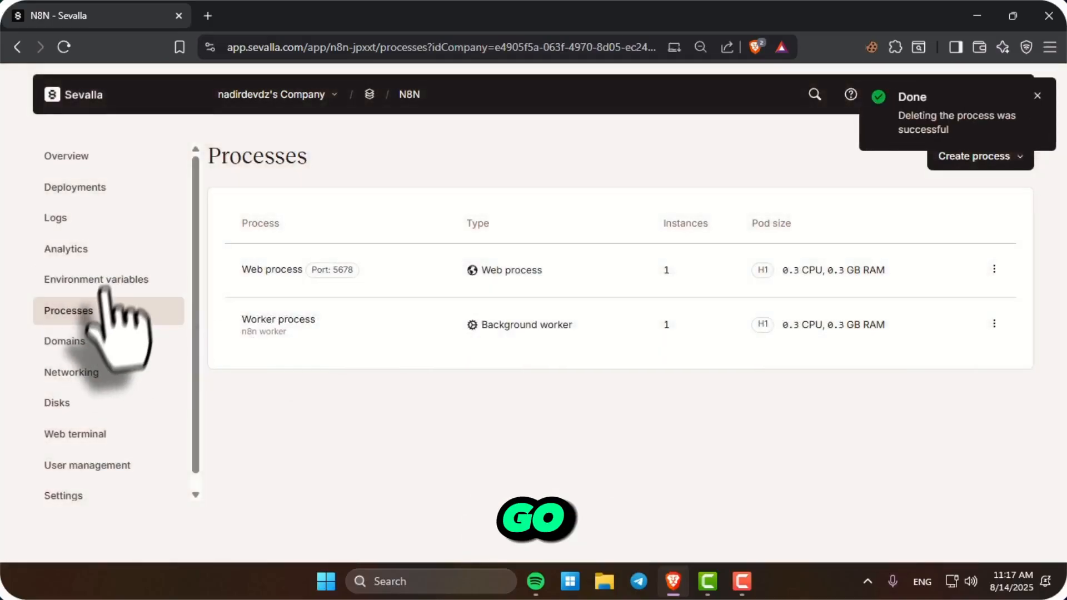
- Select all environment variables of the N8N application and delete them
left_click(123, 283)
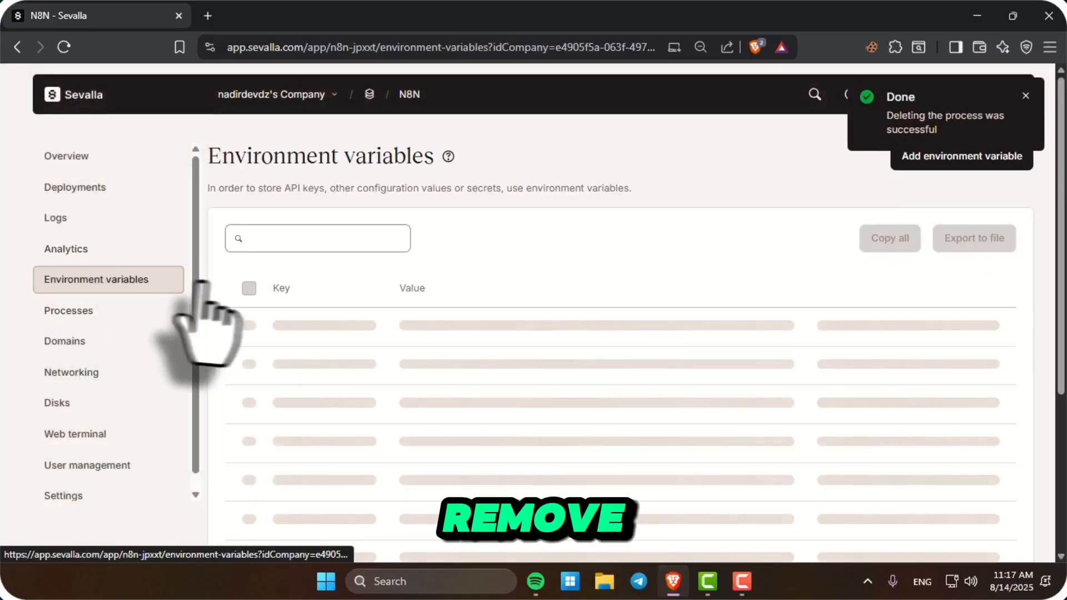
left_click(249, 288)
left_click(785, 249)
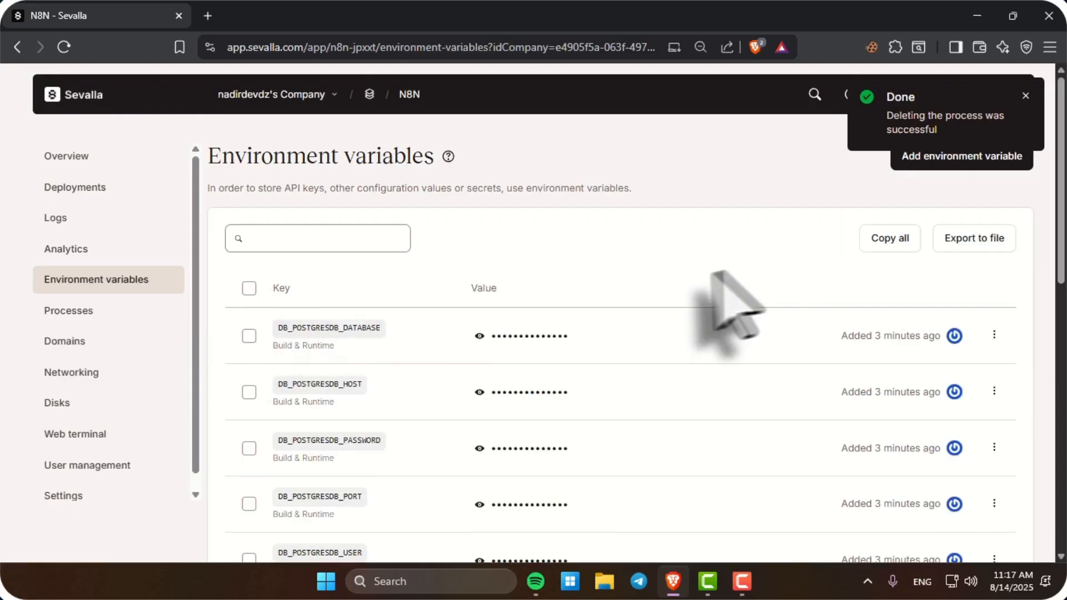
left_click(795, 365)
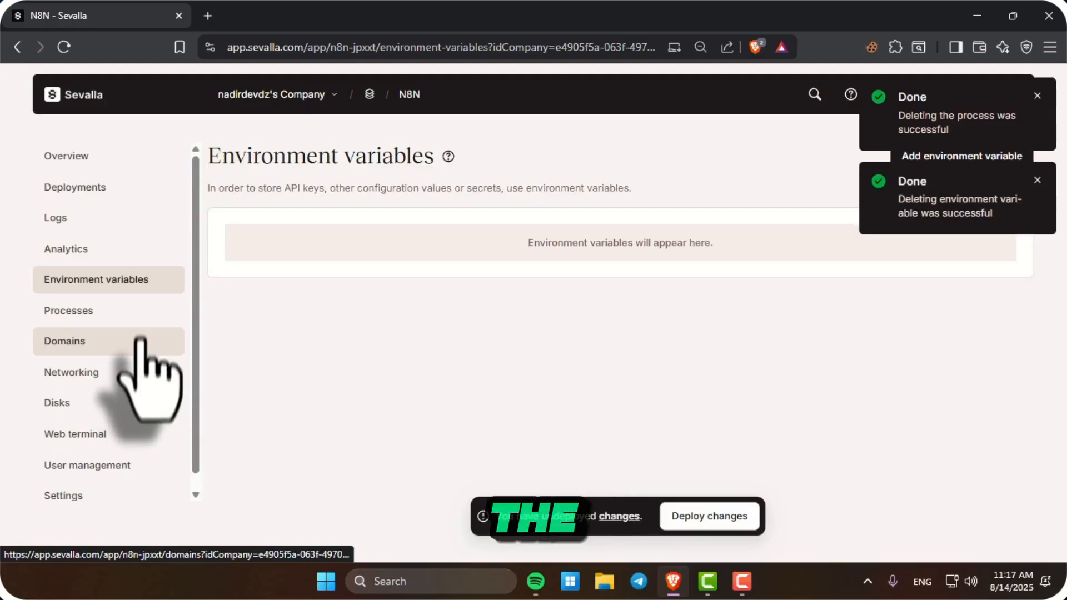
- Try to delete the worker process's disk from the N8N application's disks
left_click(139, 313)
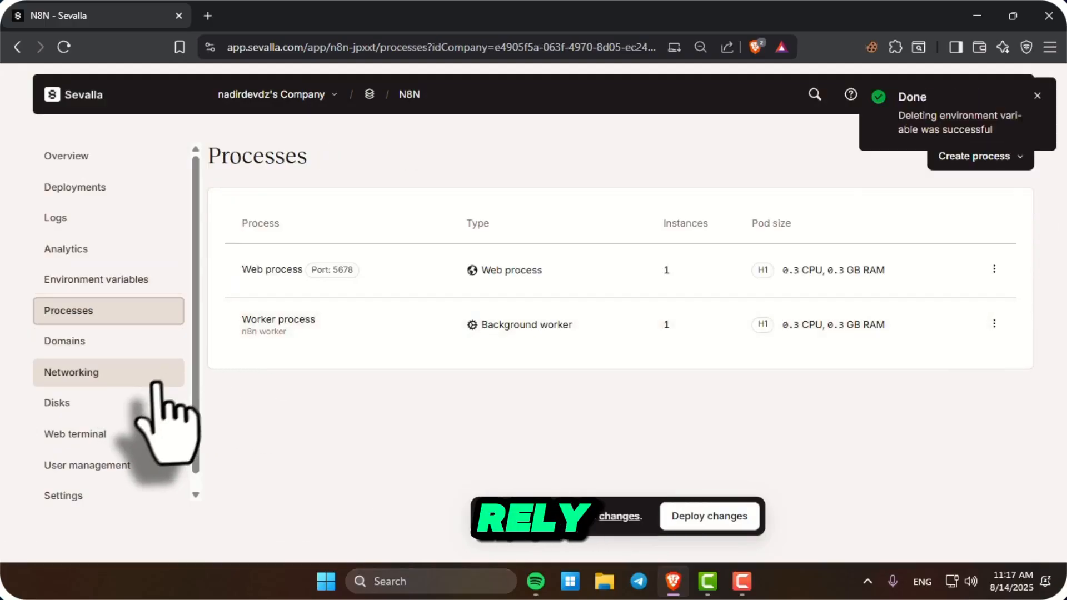
left_click(136, 404)
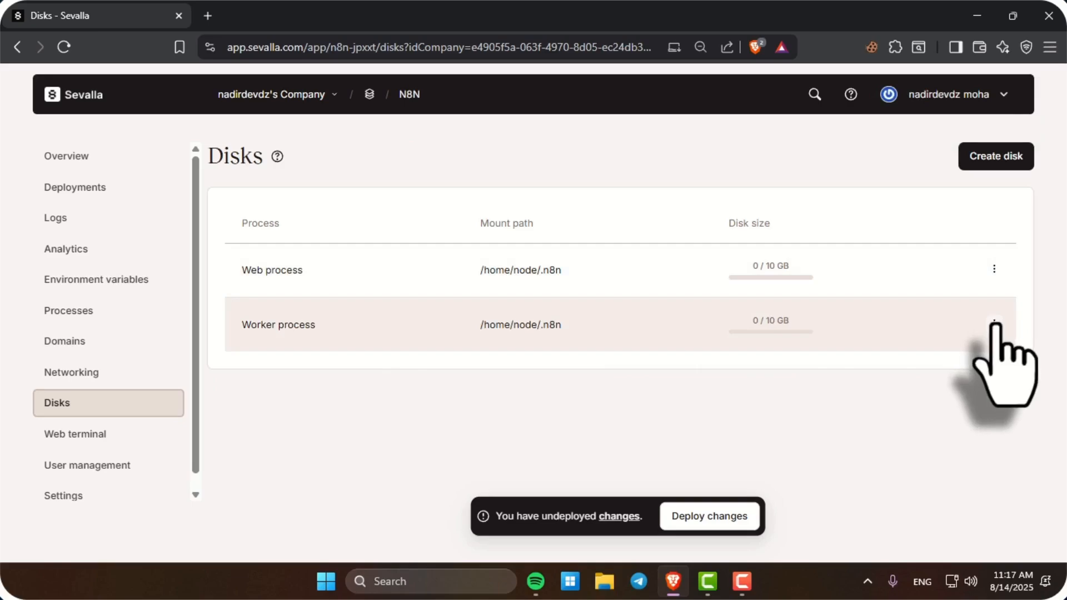
left_click(994, 324)
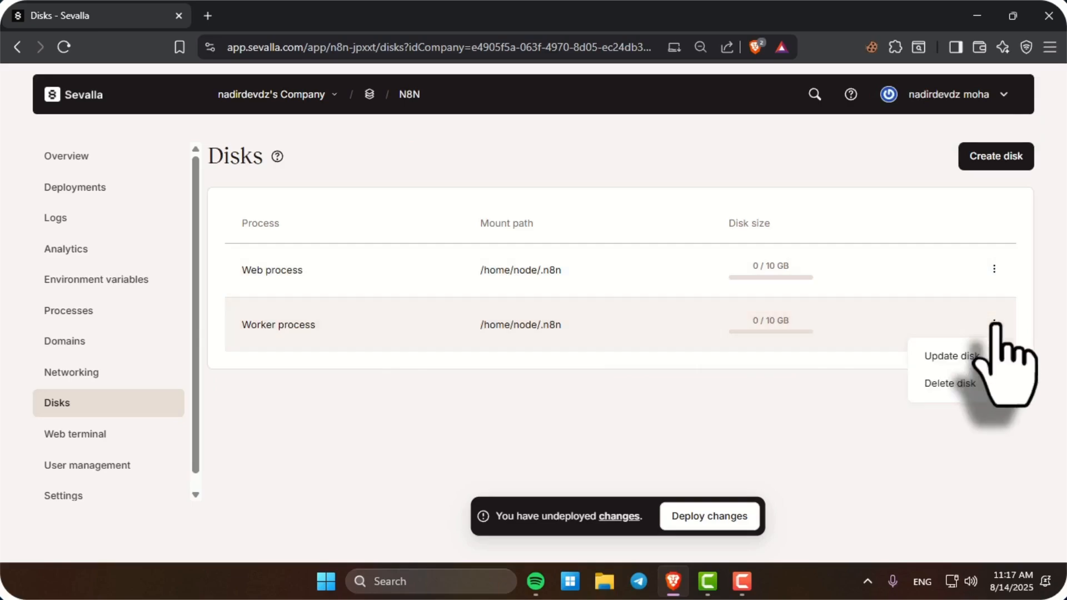
left_click(931, 382)
left_click(784, 366)
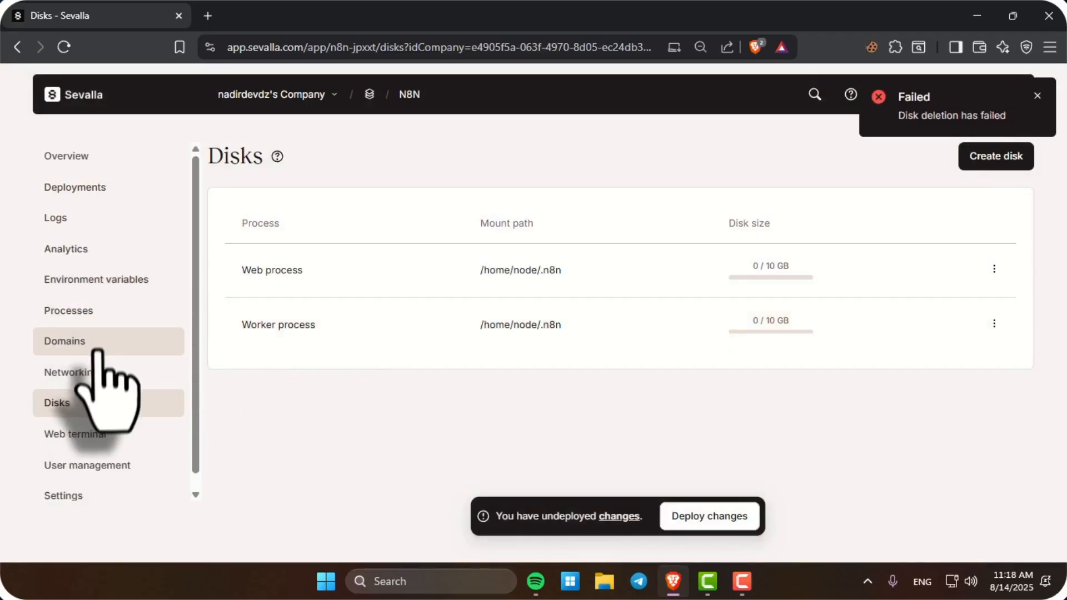
- Delete the N8N - PostgreSQL database from its settings, confirming with the text "N8N - PostgreSQL"
left_click(70, 95)
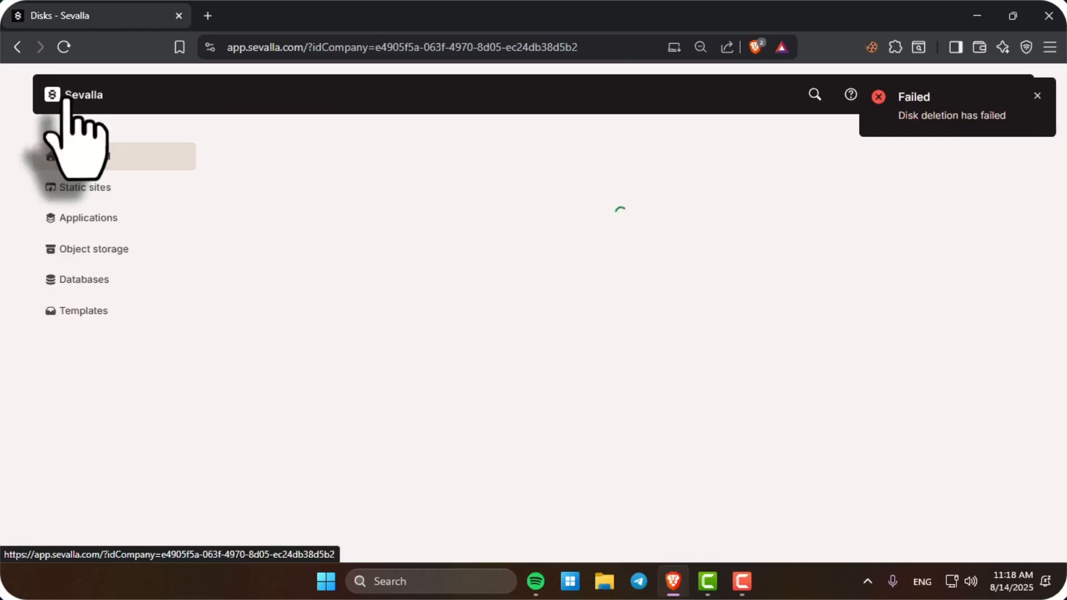
left_click(73, 281)
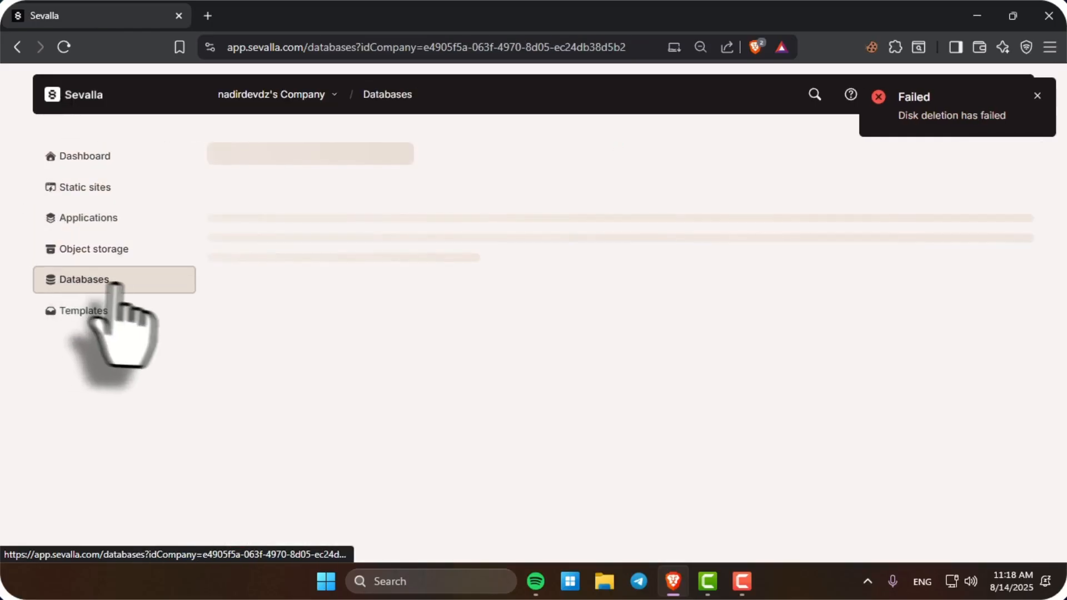
left_click(720, 307)
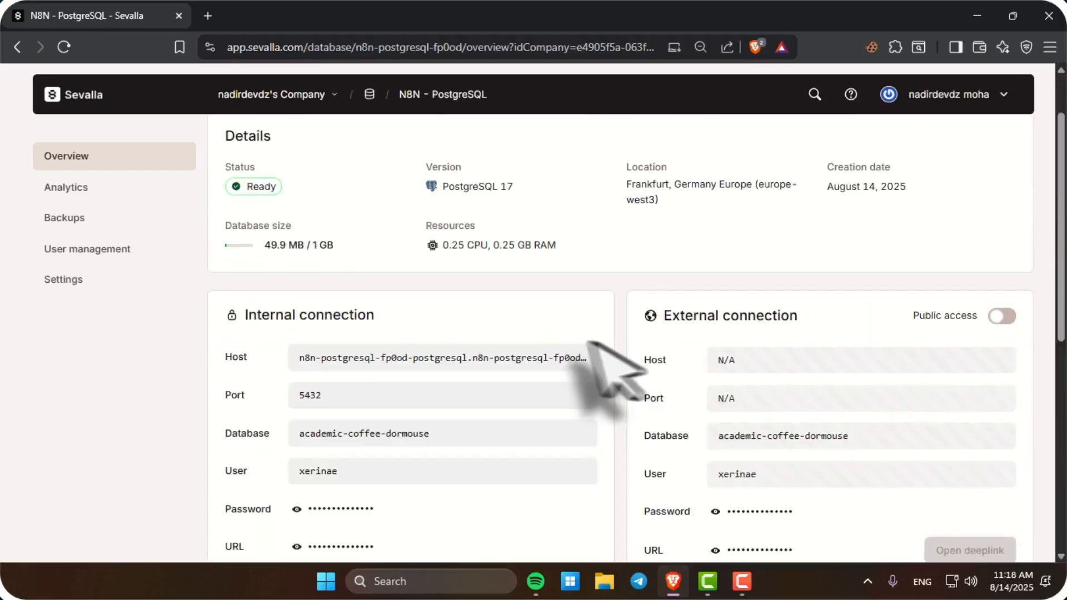
scroll(234, 233, "down", 8)
left_click(84, 283)
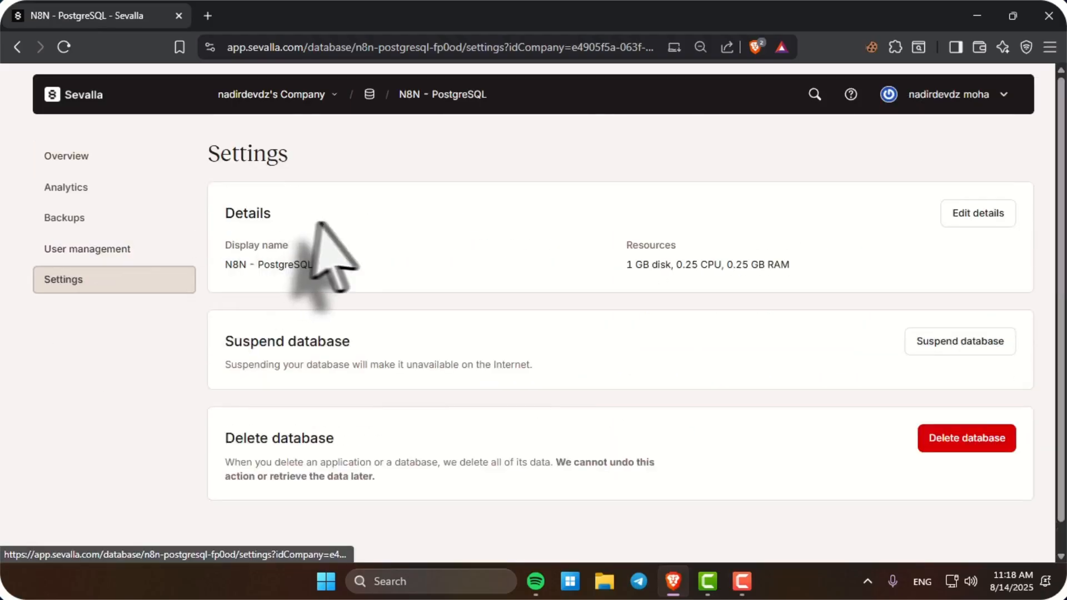
left_click(967, 437)
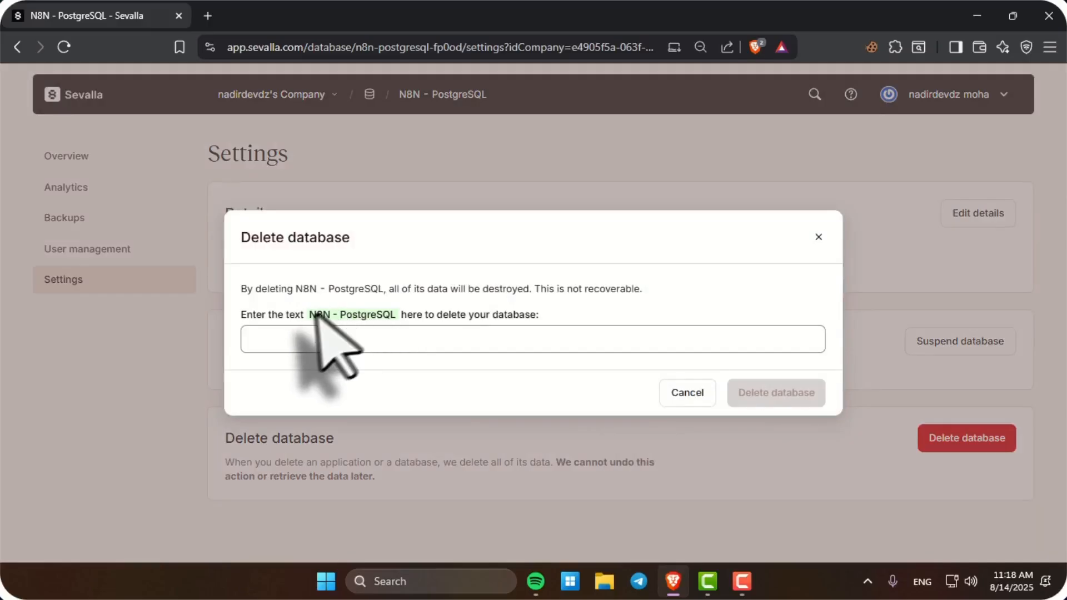
left_click_drag(309, 315, 386, 314)
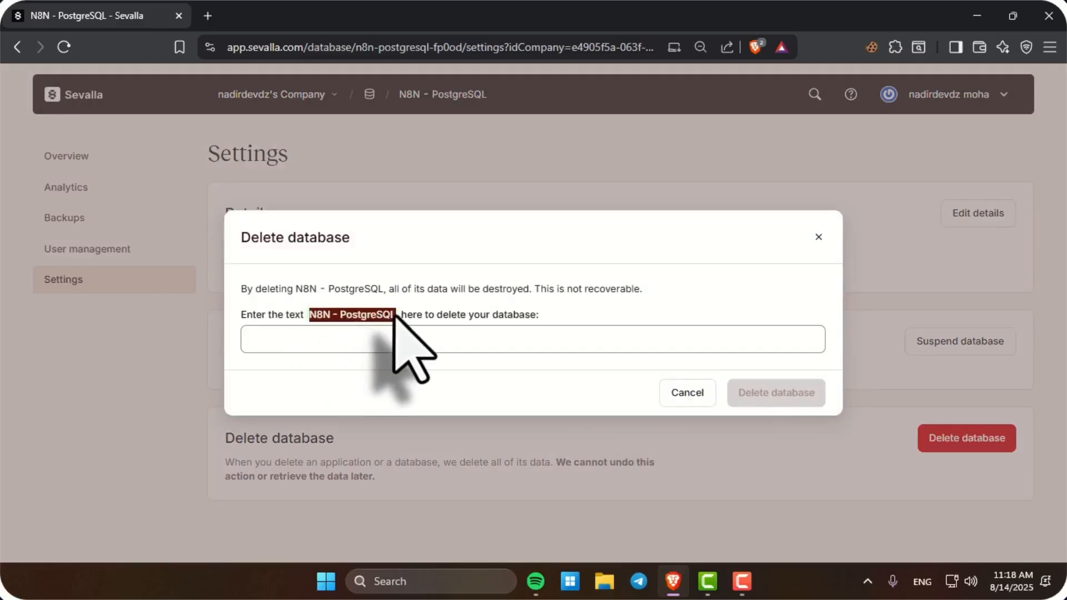
left_click(369, 339)
type("N8N - PostgreSQL")
left_click(772, 392)
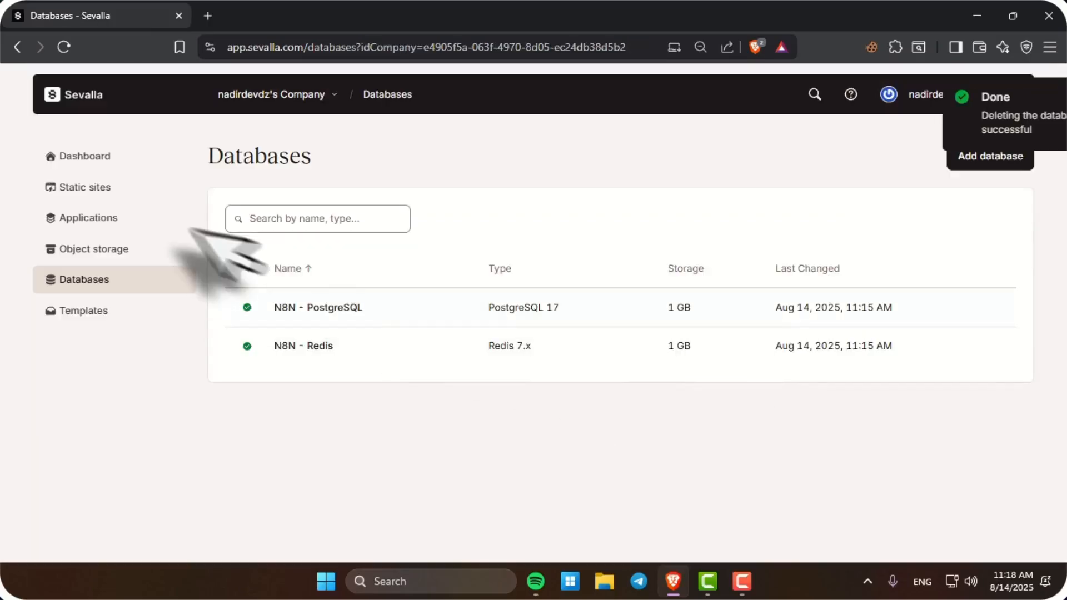
- Delete the N8N - Redis database from its settings, confirming with the text "N8N - Redis"
left_click(281, 344)
scroll(611, 347, "down", 4)
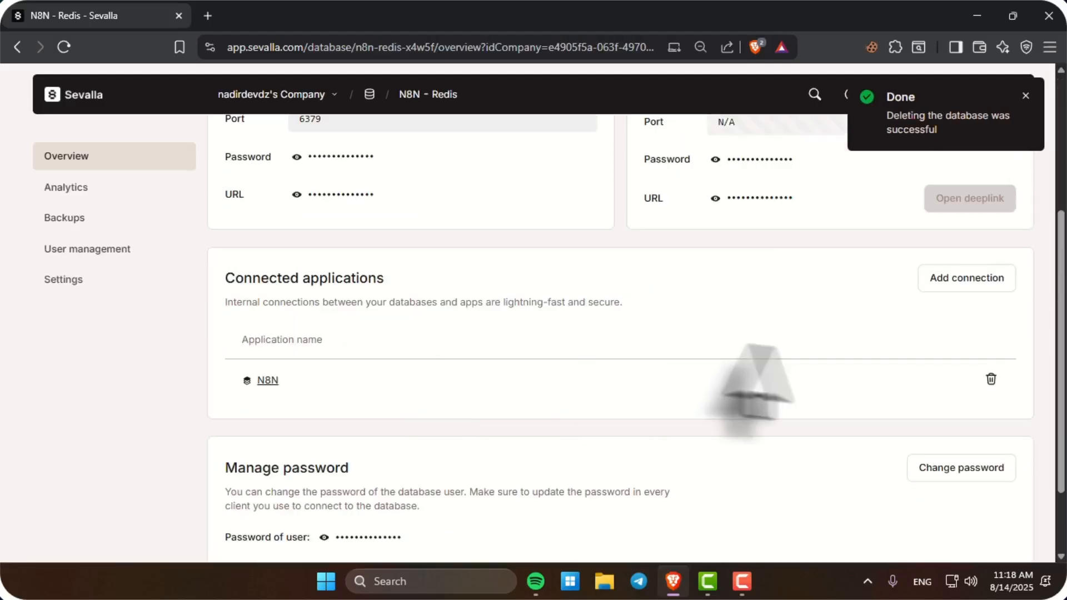
scroll(759, 389, "up", 5)
left_click(66, 279)
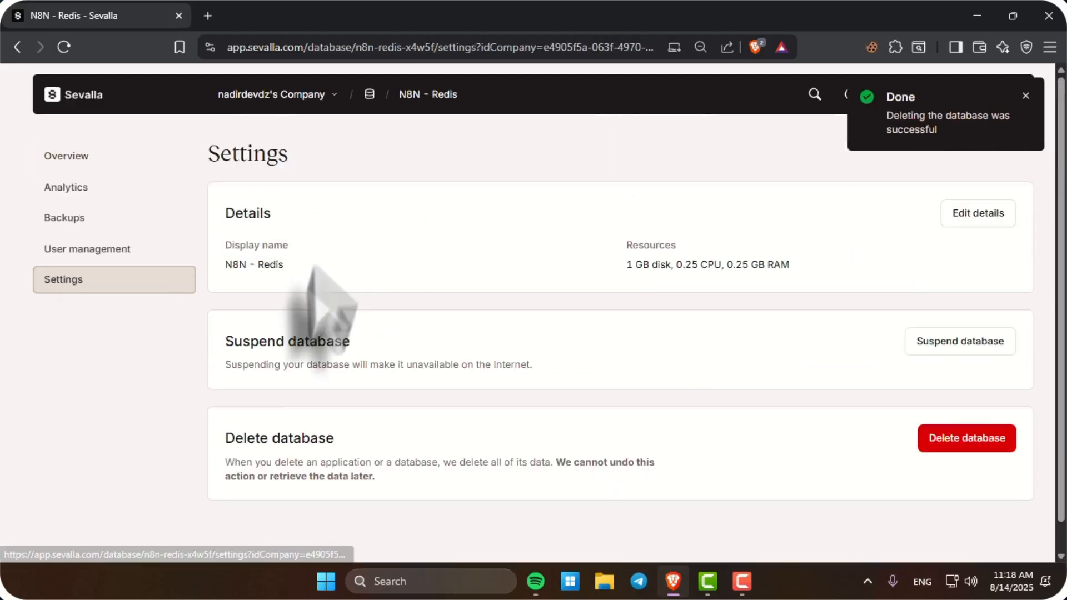
left_click(945, 439)
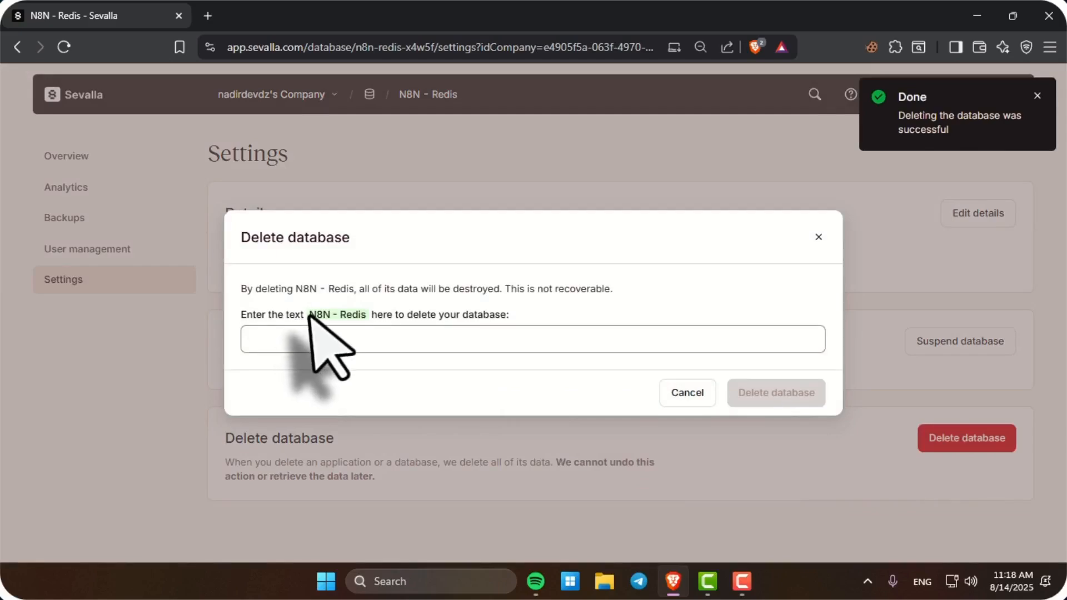
left_click_drag(310, 315, 341, 315)
key("ctrl+c")
left_click(362, 339)
key("ctrl+v")
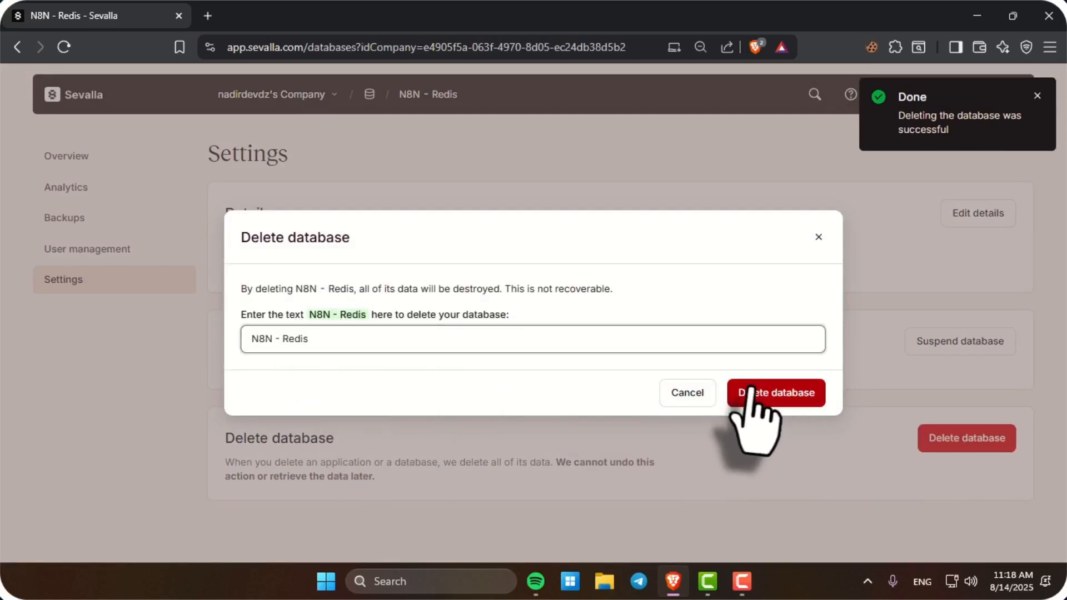
left_click(752, 393)
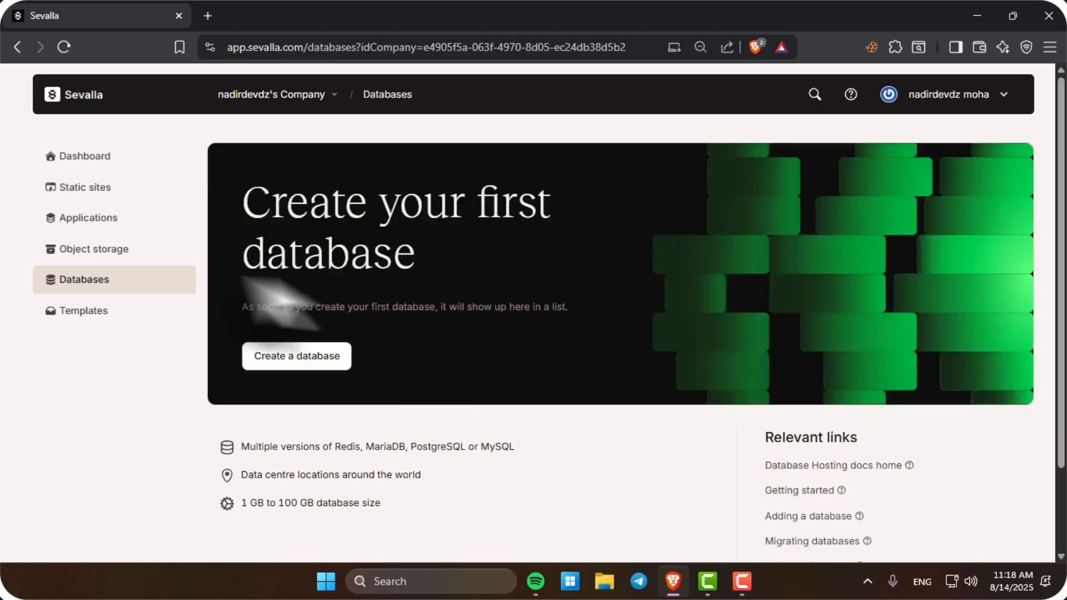
- Deploy the N8N application's pending changes and open its web process domain n8n-jpxxt.sevalla.app in a separate tab
left_click(160, 217)
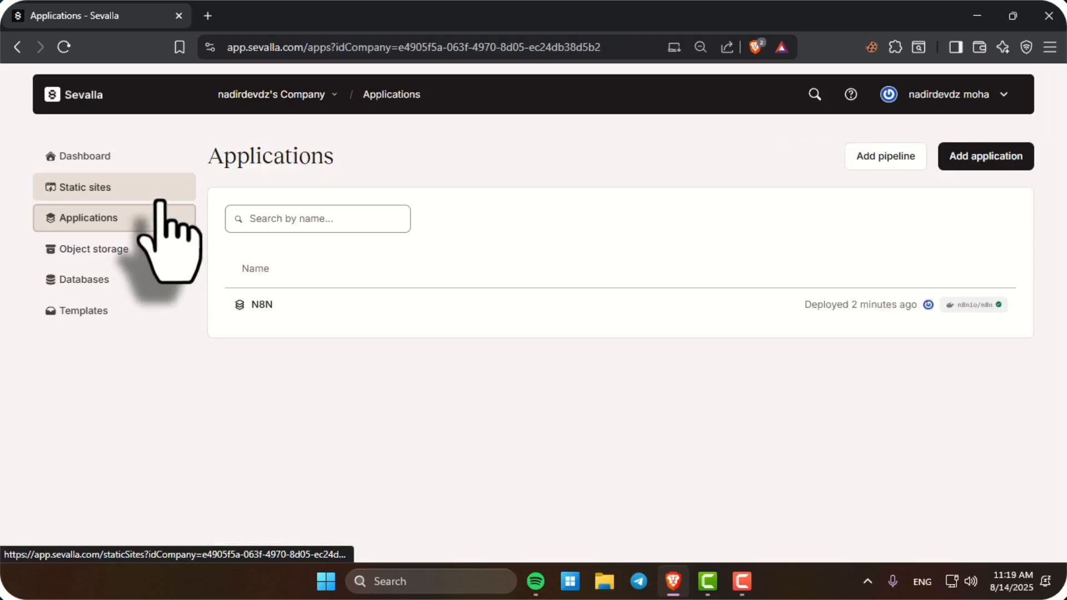
left_click(254, 303)
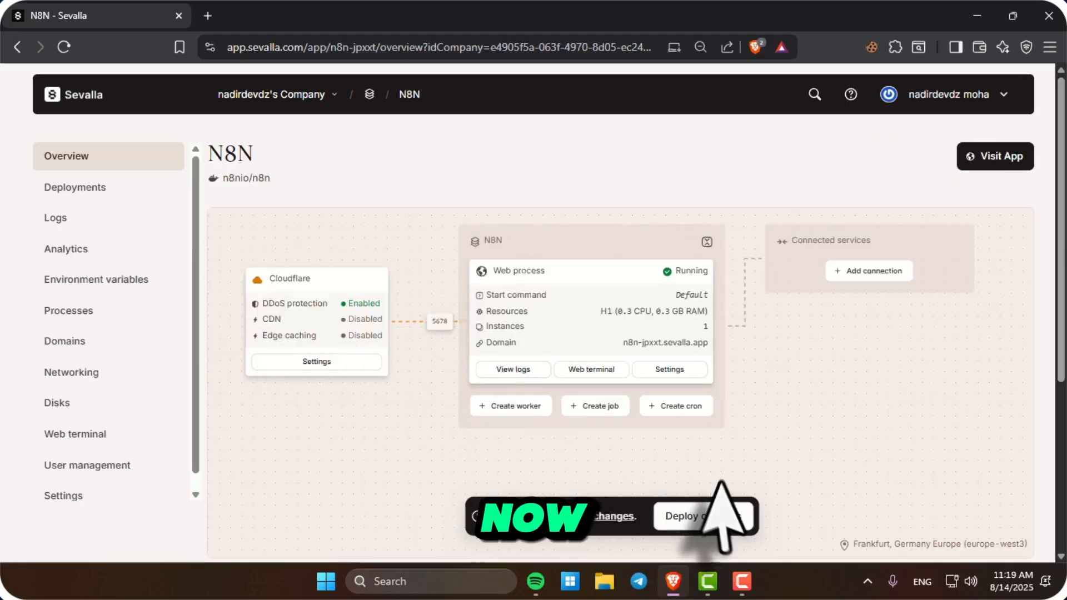
left_click(703, 517)
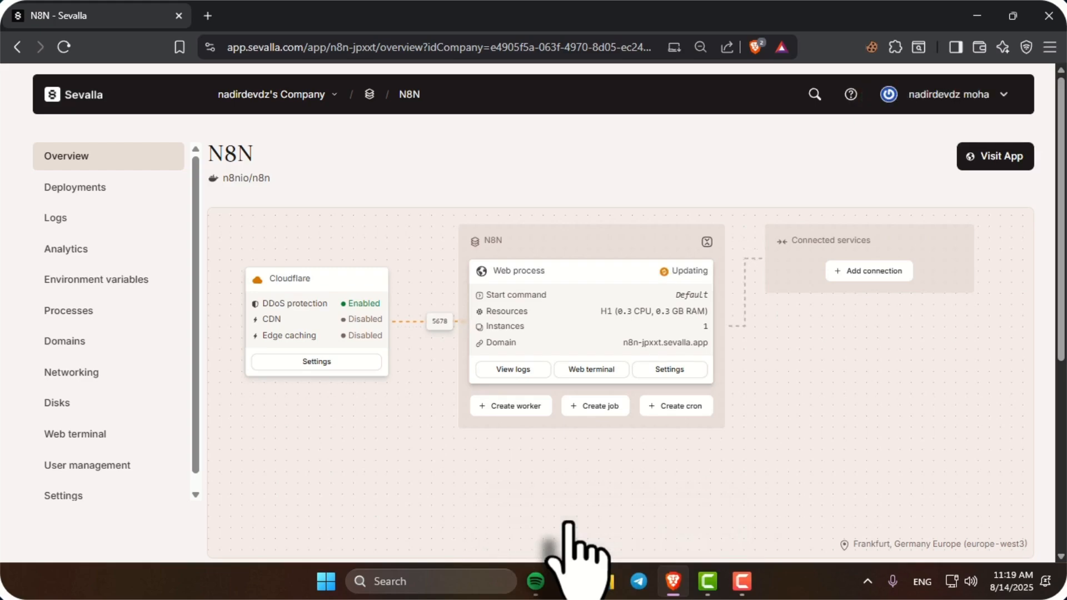
left_click(661, 343)
left_click(77, 16)
- Start a new environment variable for the N8N application with the key WEBHOOK_URL
left_click(147, 188)
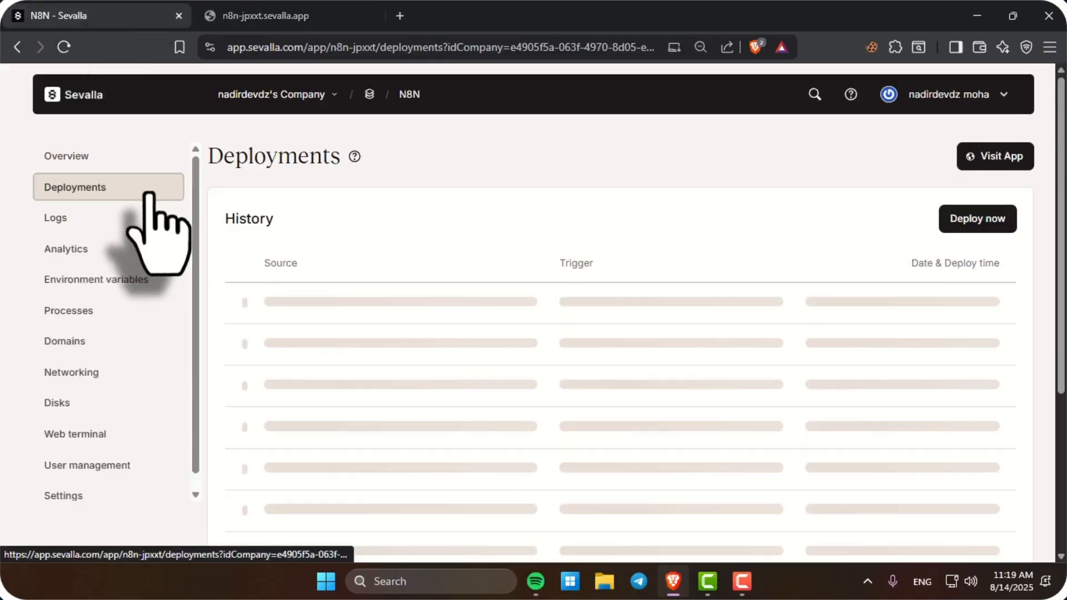
left_click(135, 216)
left_click(139, 279)
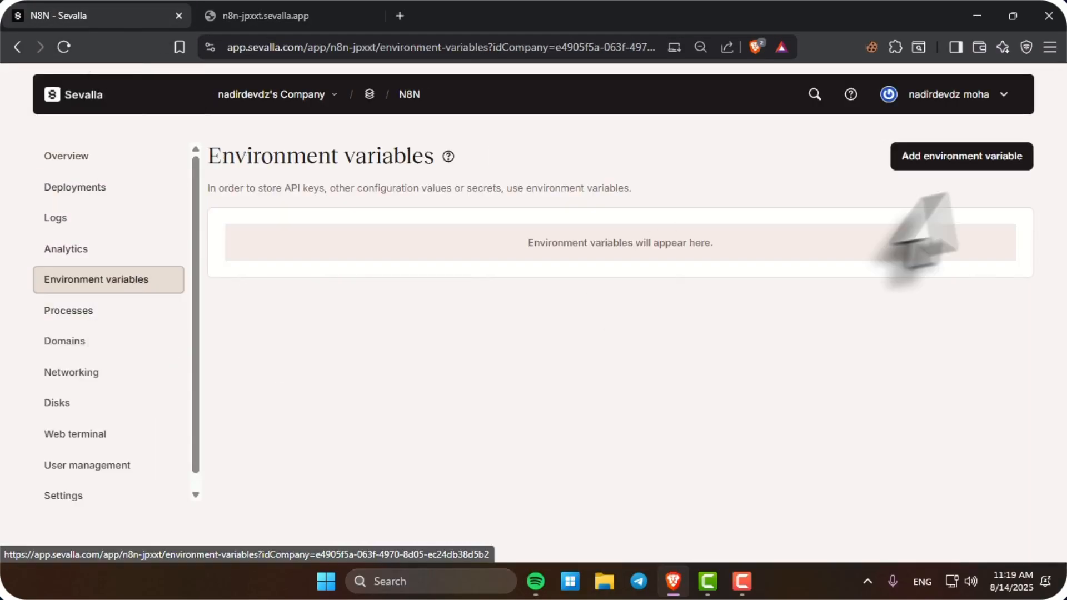
left_click(906, 161)
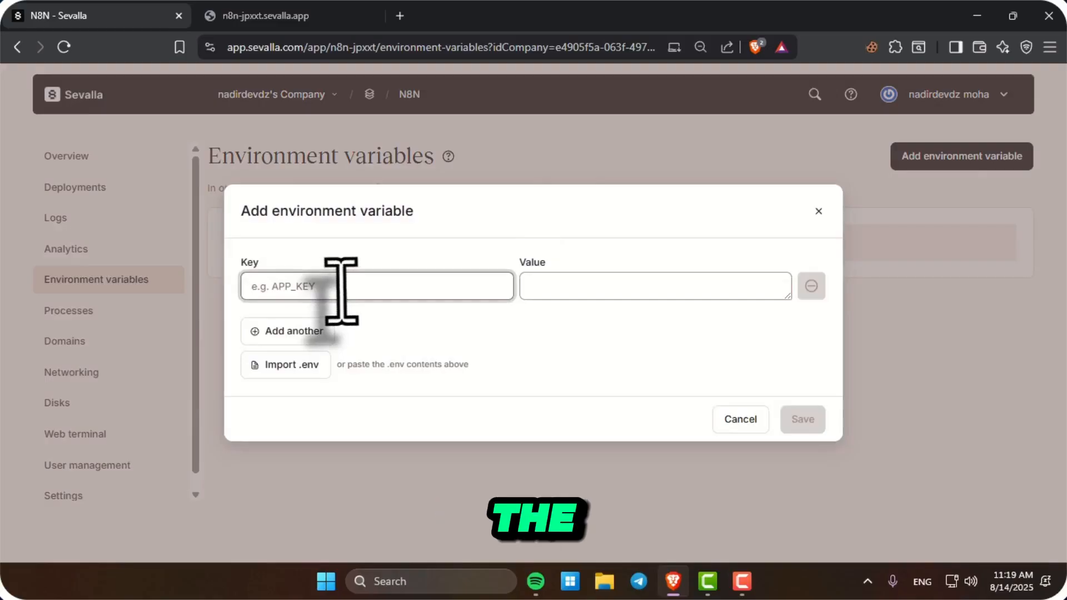
type("WEBHOO")
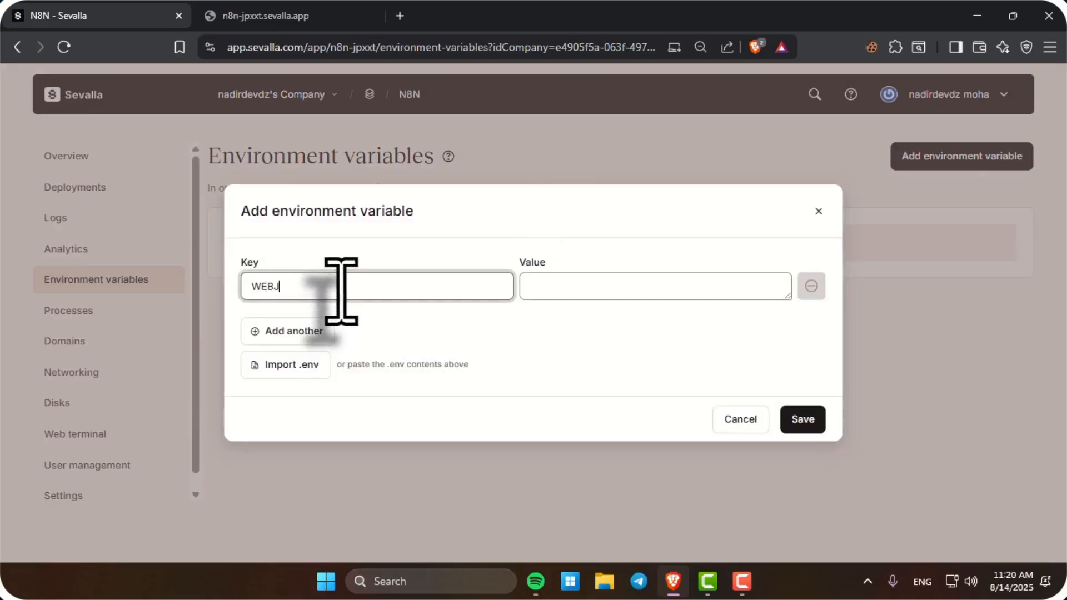
type("K")
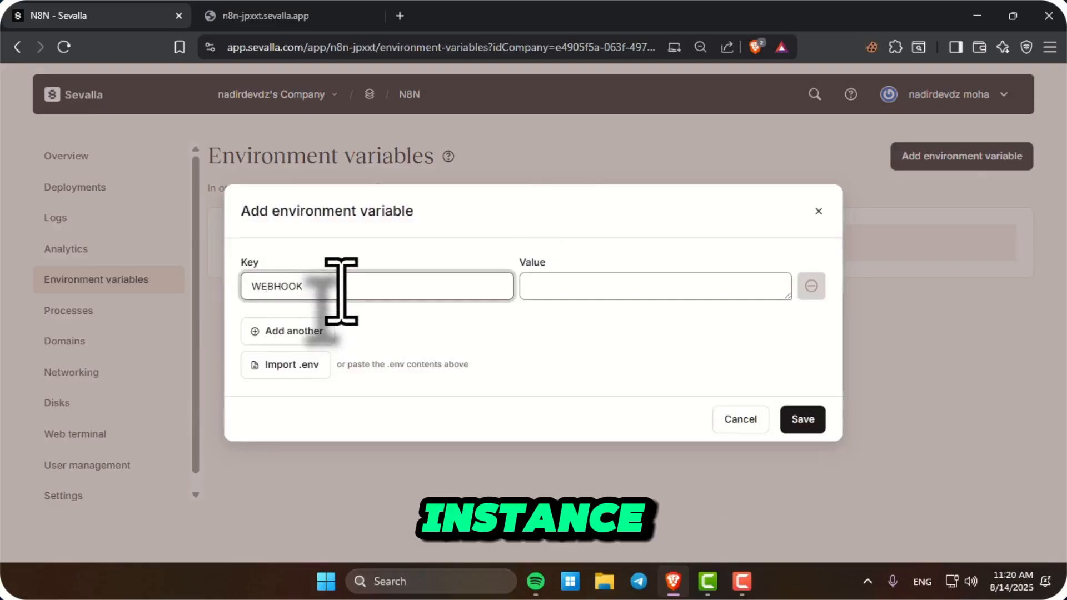
type("*")
key("BackSpace")
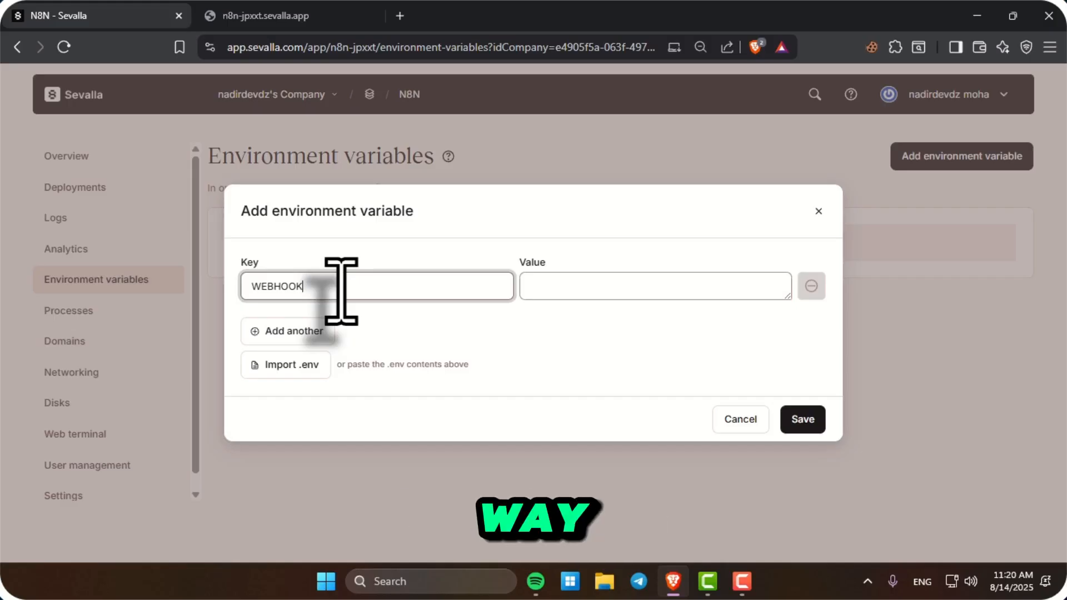
type("_")
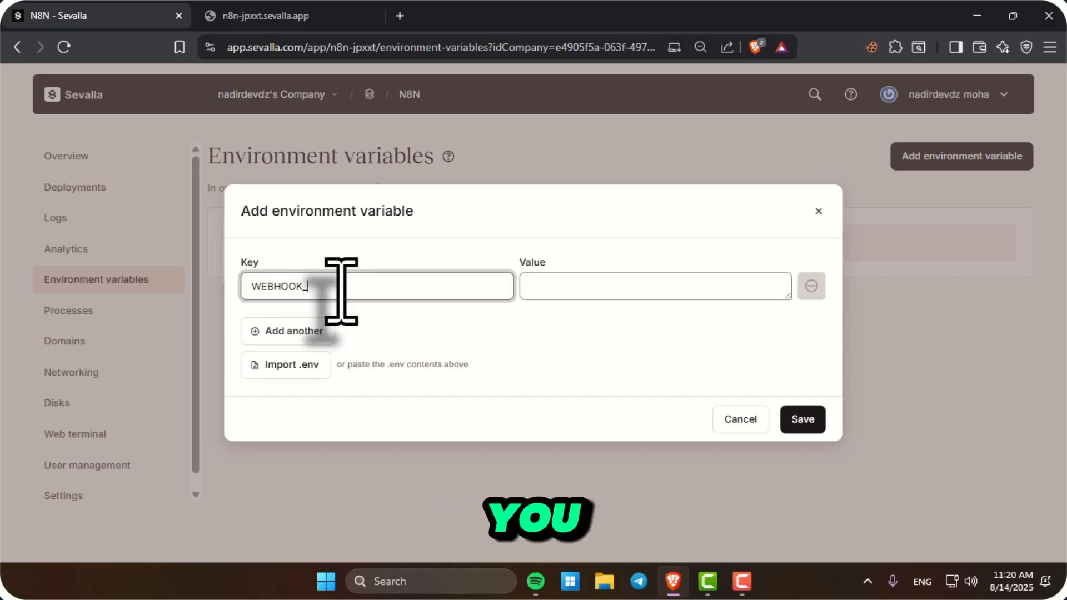
type("URL")
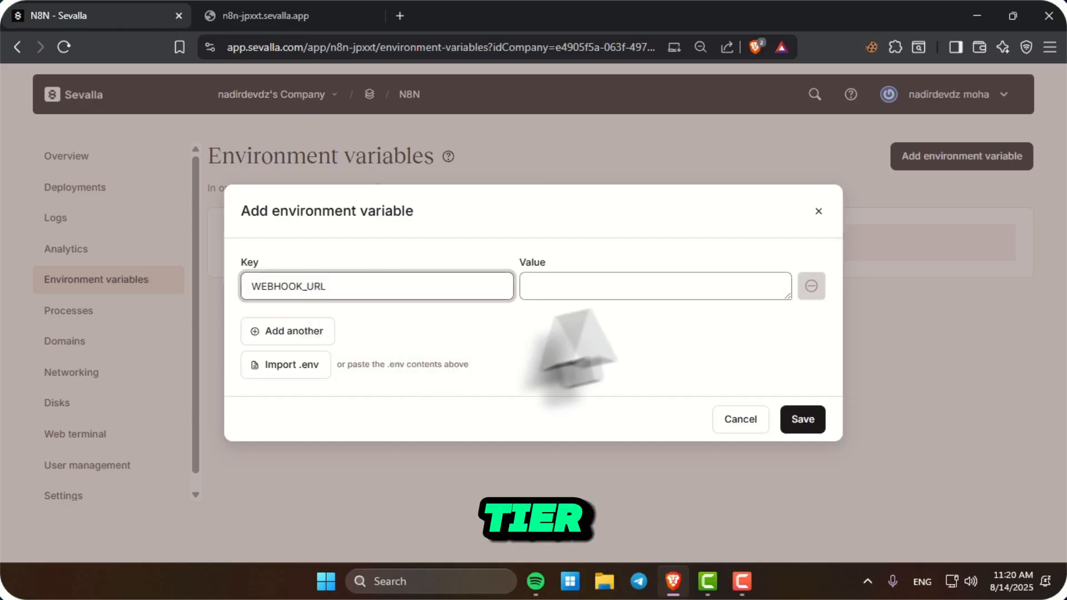
- Set the WEBHOOK_URL value to the app's domain n8n-jpxxt.sevalla.app, copied from its open tab, and save the variable
left_click(616, 290)
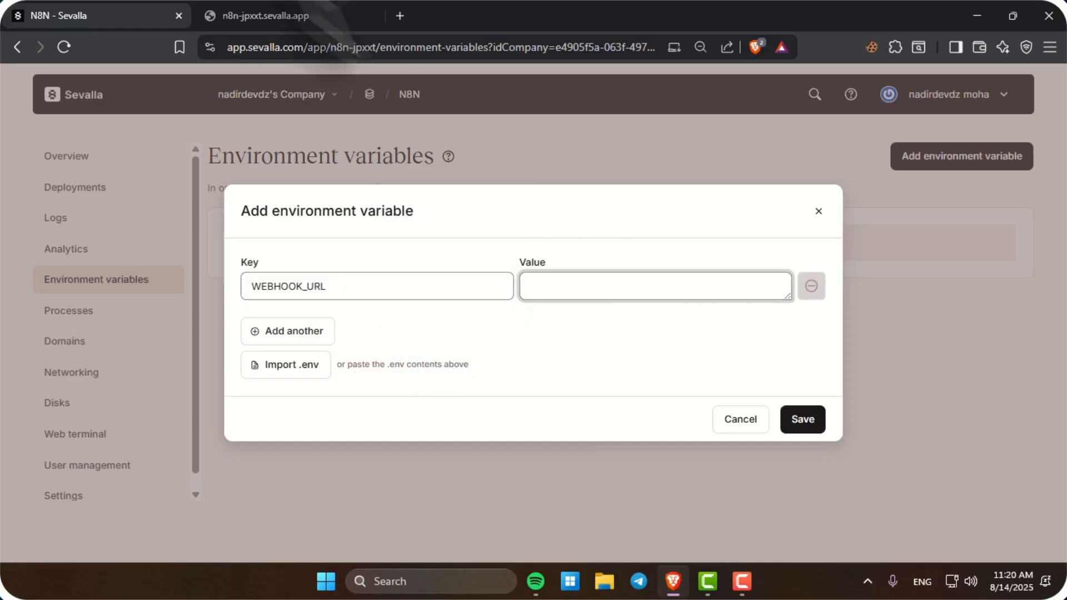
left_click(266, 15)
left_click(269, 47)
left_click(131, 16)
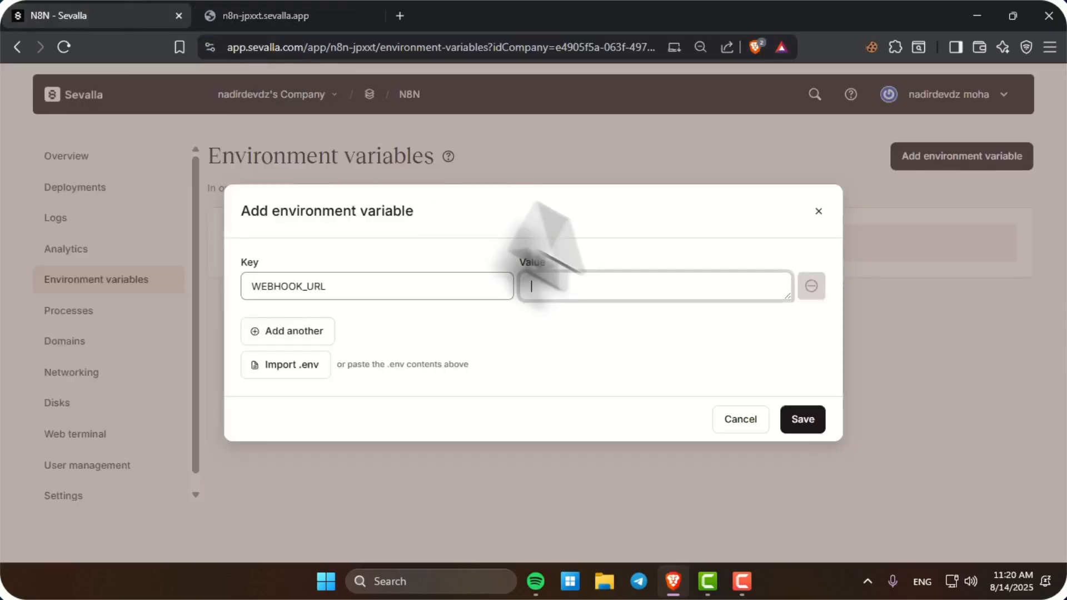
key("ctrl+v")
key("BackSpace")
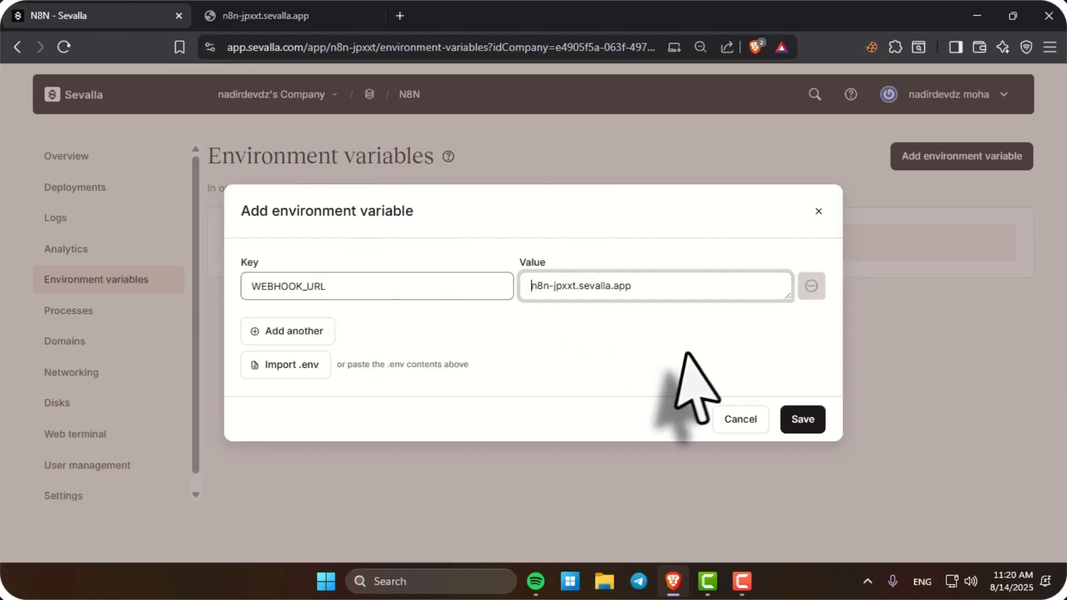
left_click(806, 420)
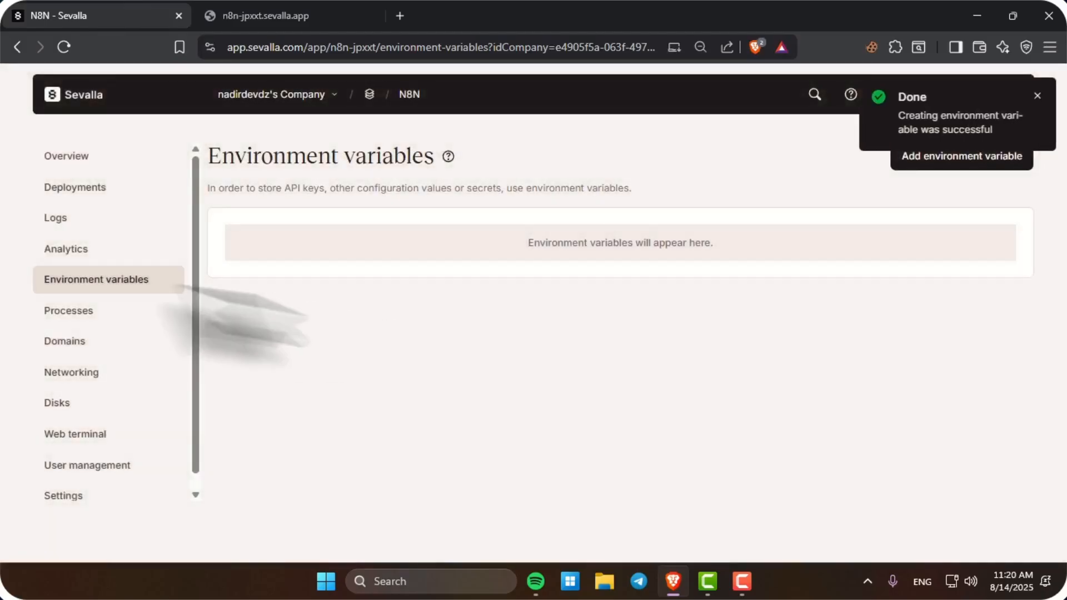
- Look through the N8N application's processes, domains, networking, disks, web terminal, user management and settings
left_click(106, 310)
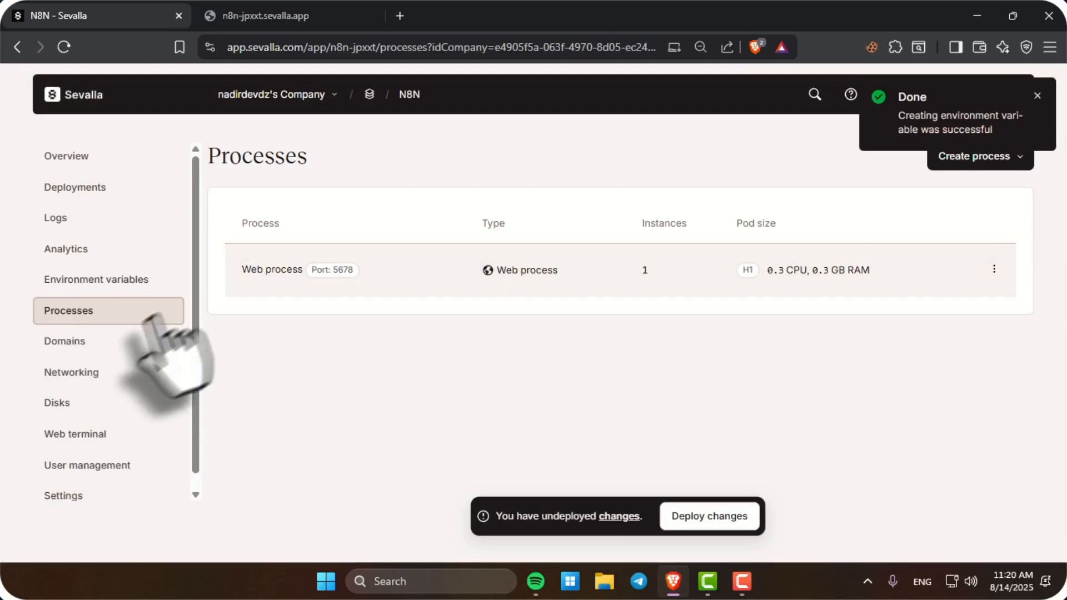
left_click(84, 340)
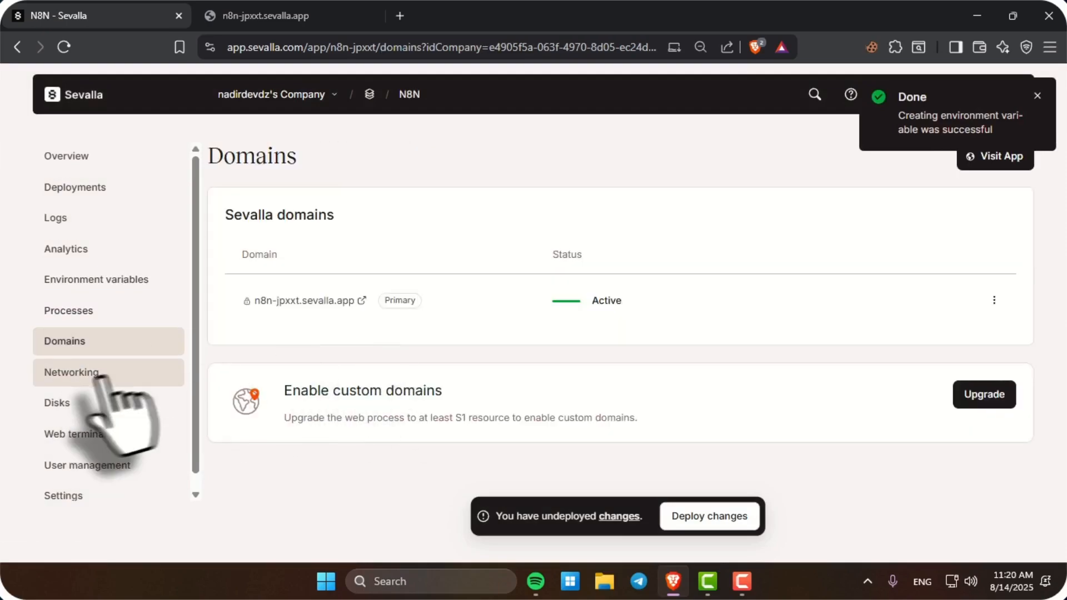
left_click(116, 373)
left_click(116, 403)
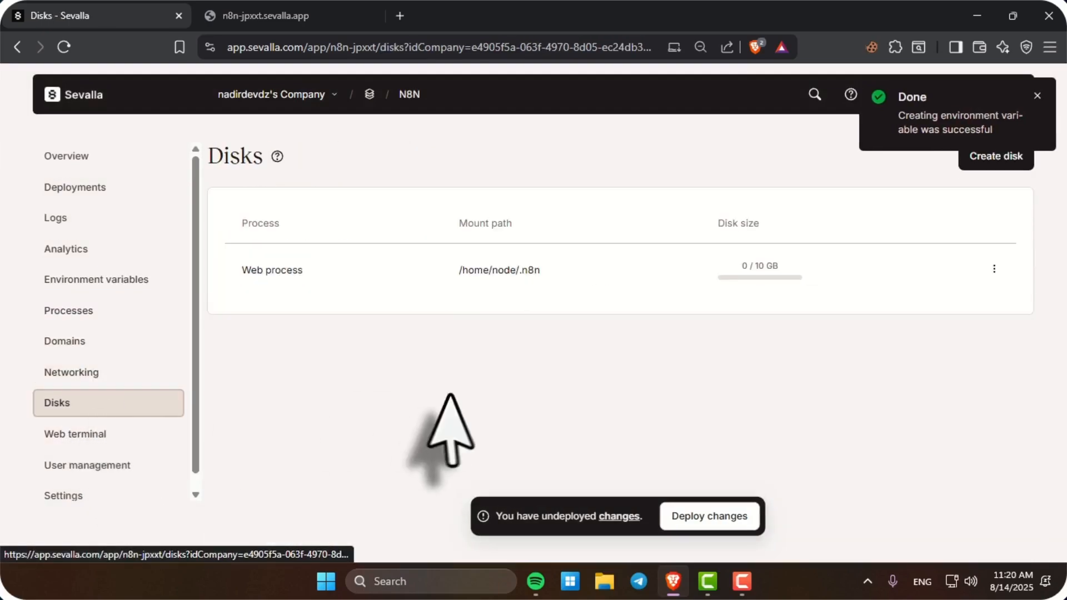
left_click(134, 435)
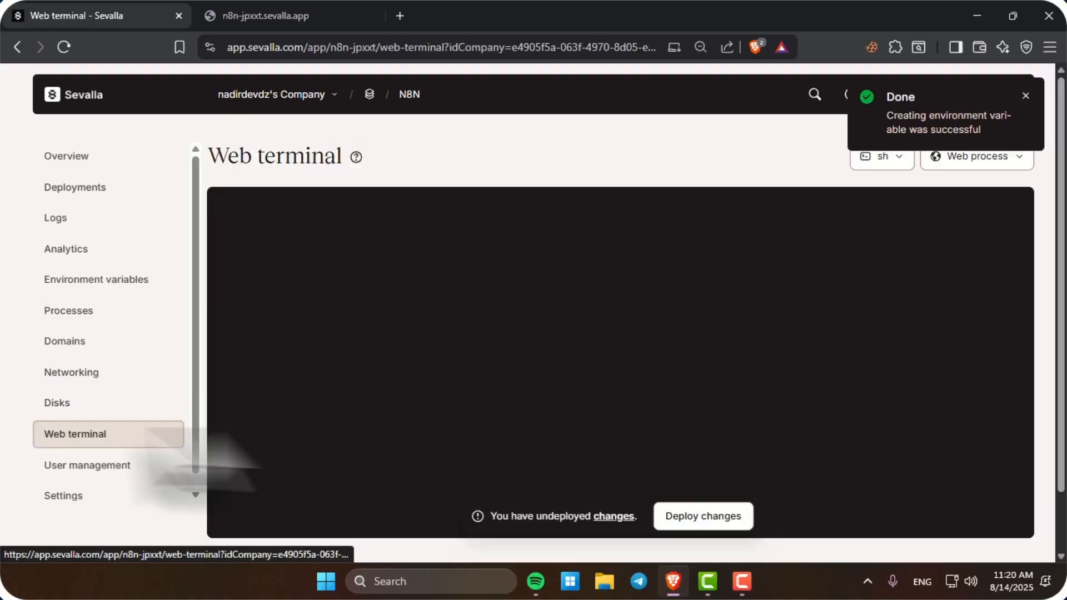
left_click(78, 465)
left_click(111, 495)
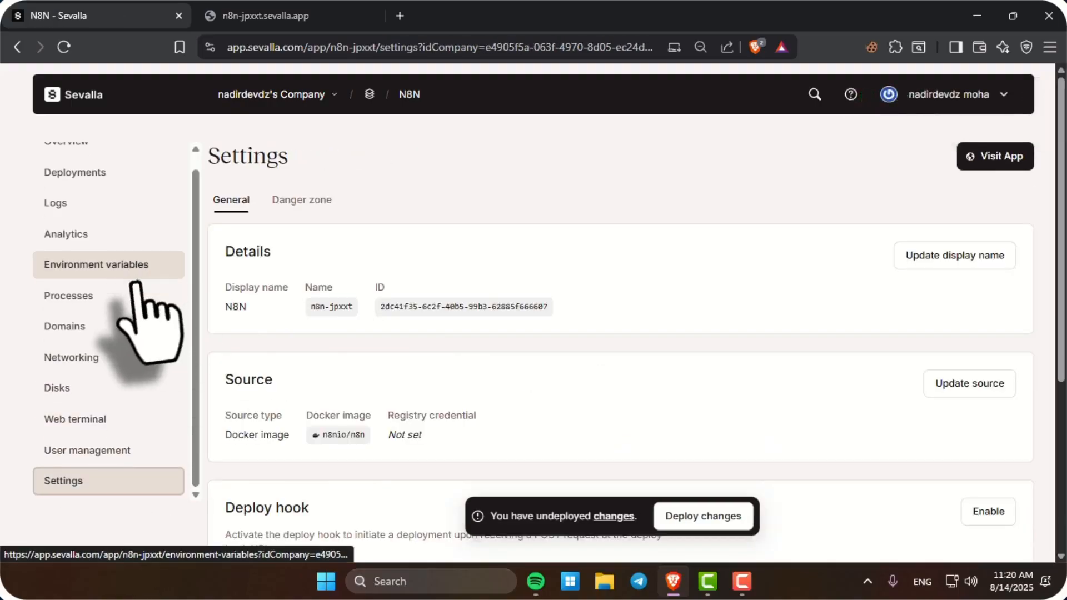
- Examine the deployment logs of the most recent n8nio/n8n deployment, without starting a new deployment
left_click(97, 192)
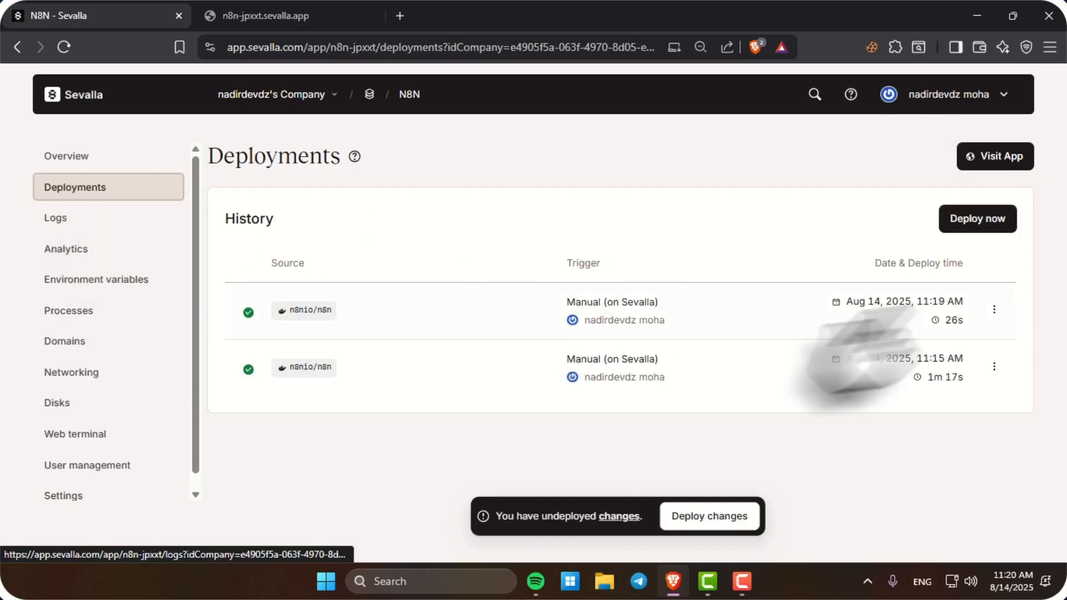
left_click(977, 220)
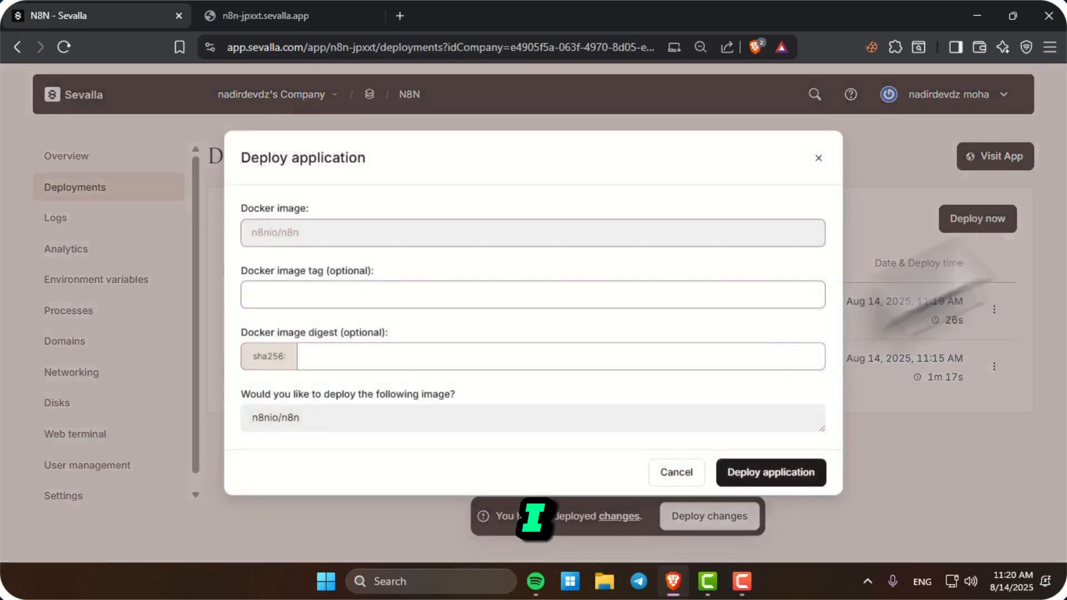
left_click(819, 158)
left_click(995, 330)
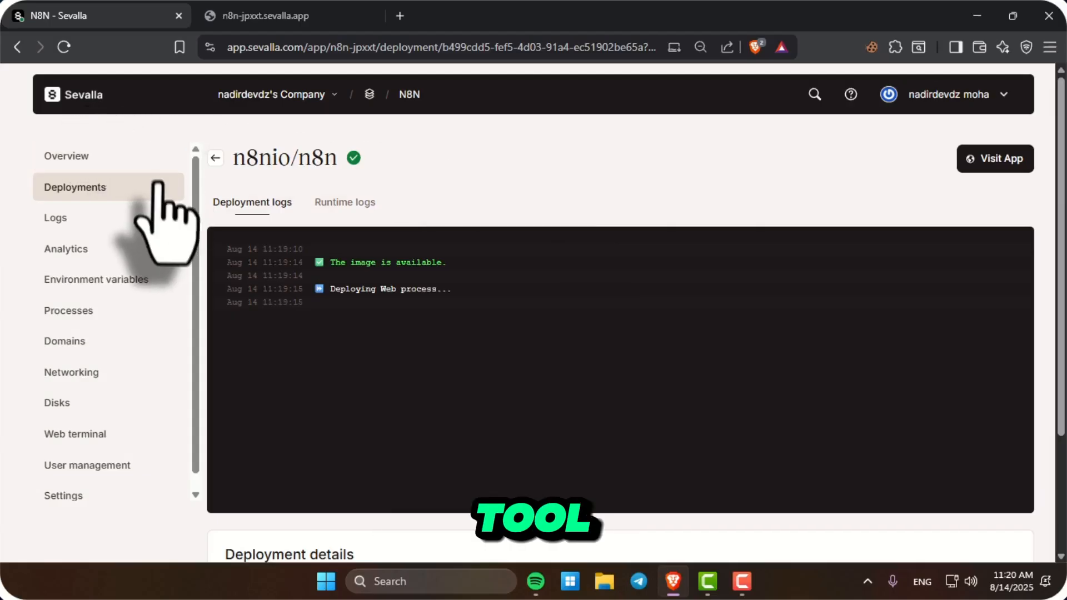
- Check the n8n instance at n8n-jpxxt.sevalla.app in its separate tab
left_click(267, 16)
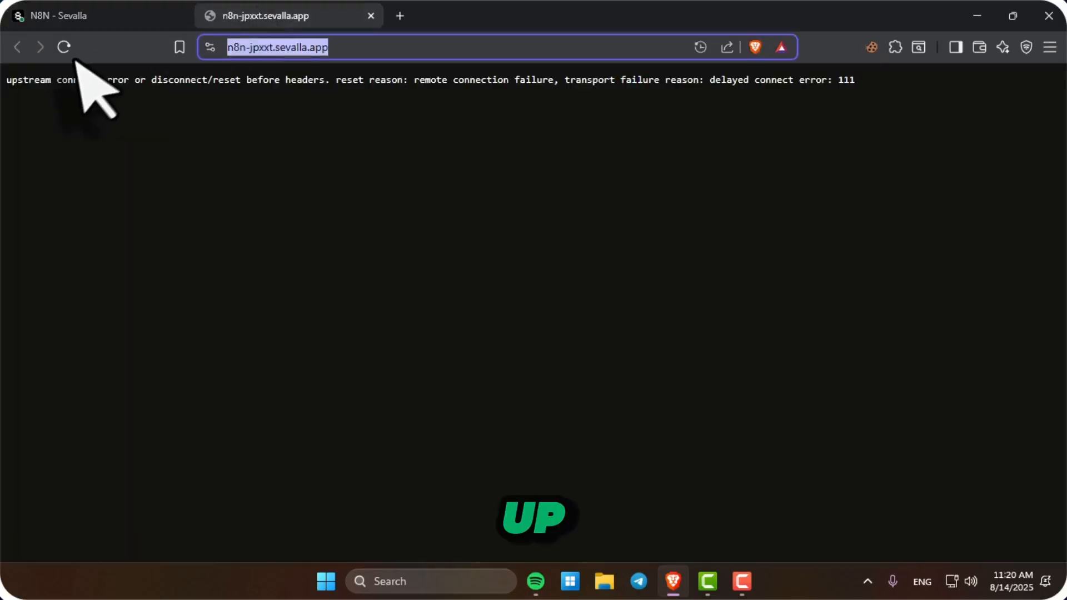